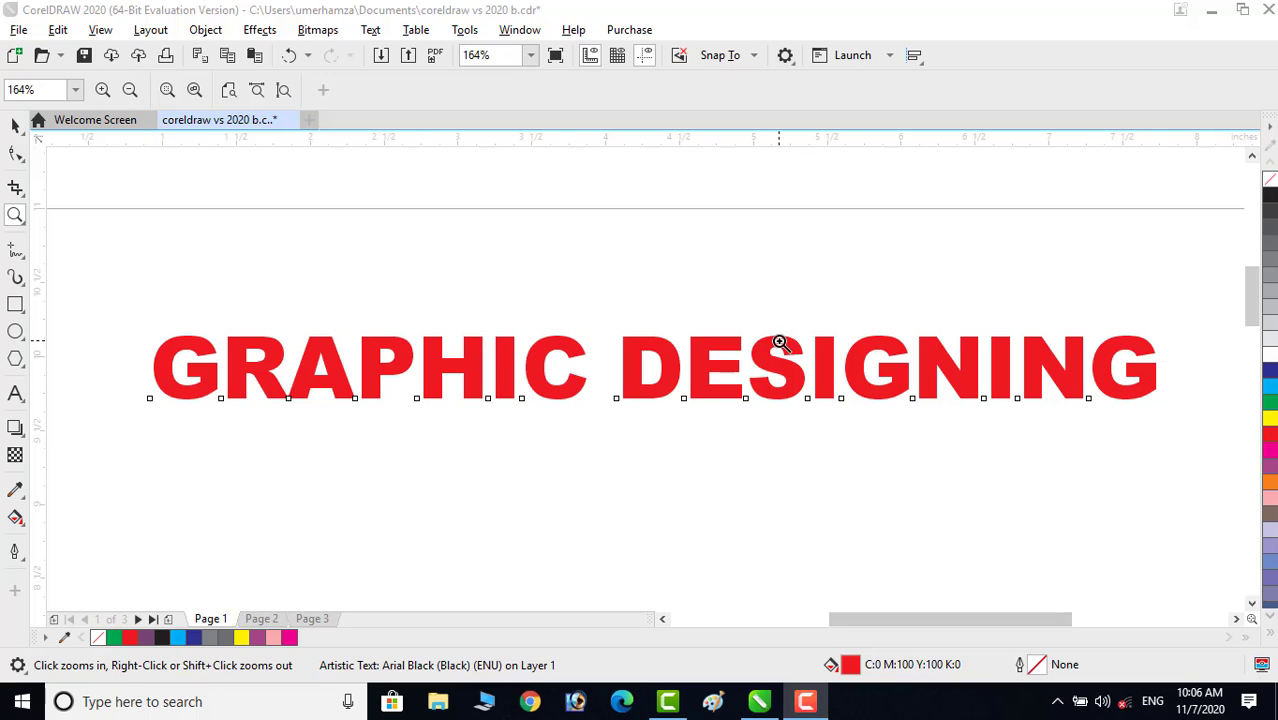
- Open the Properties docker showing the text's Arial Black 41.8 pt character settings
click(522, 32)
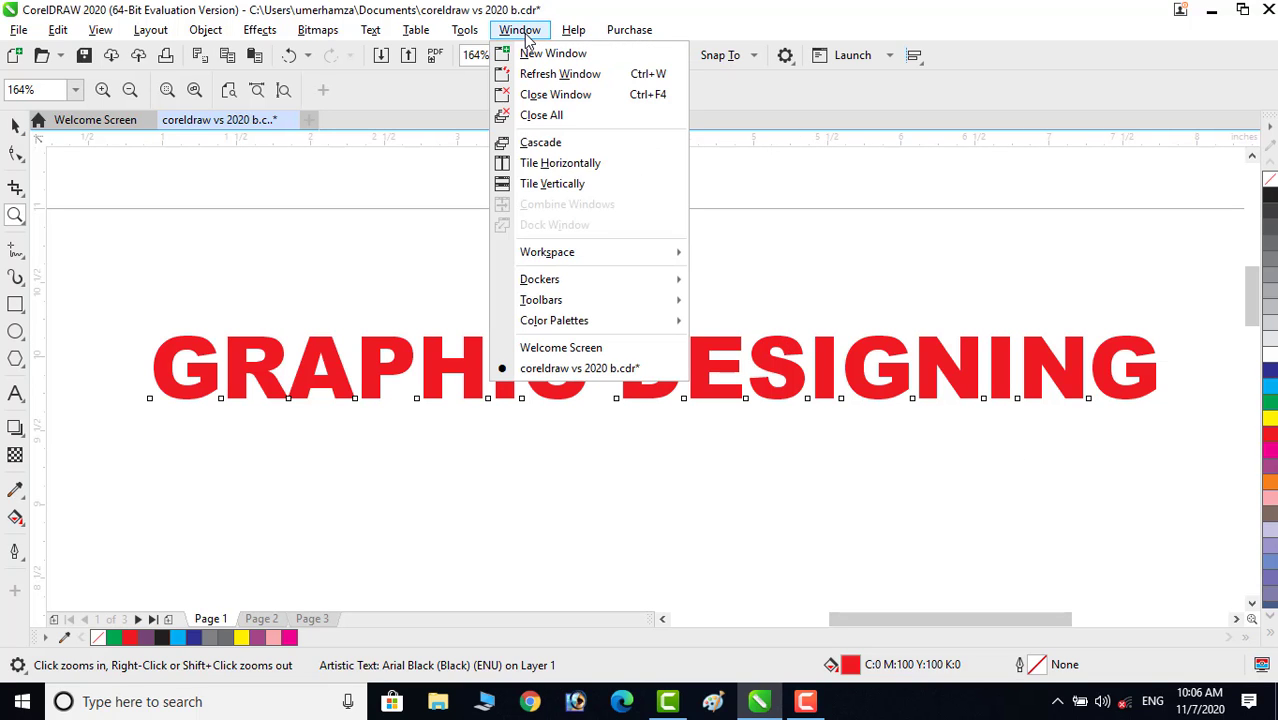
mouse_move(566, 287)
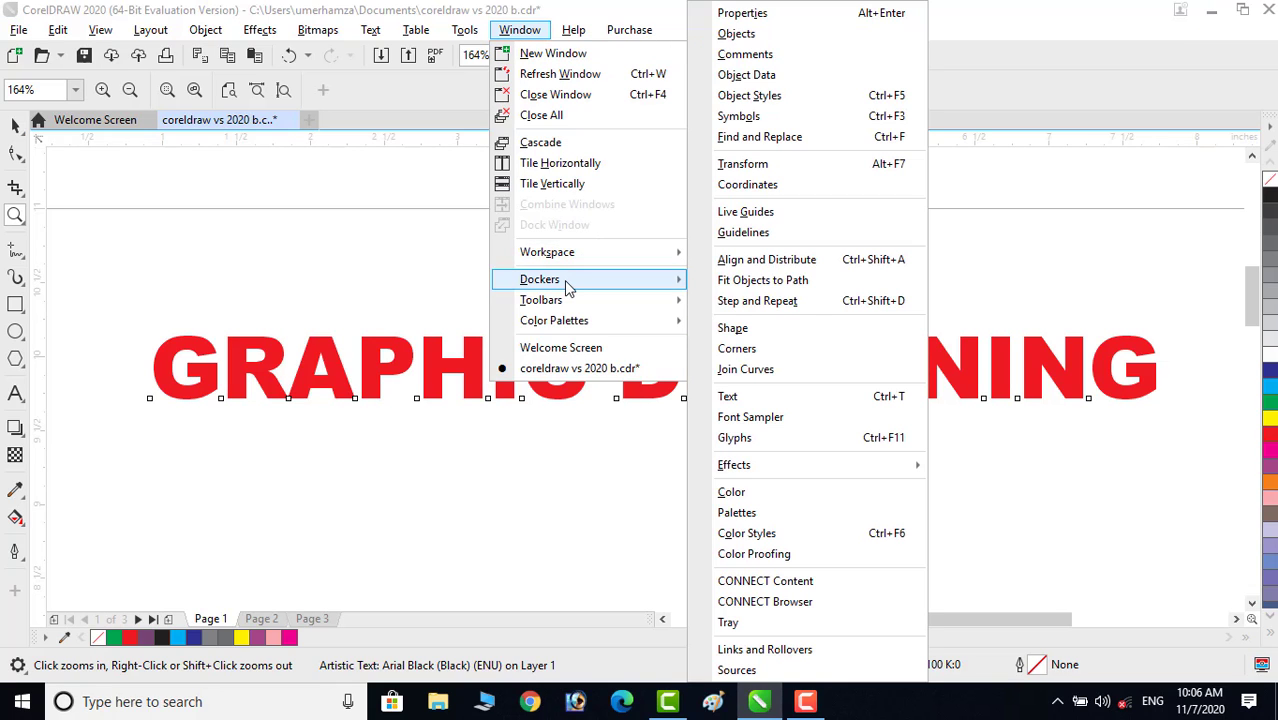
click(754, 16)
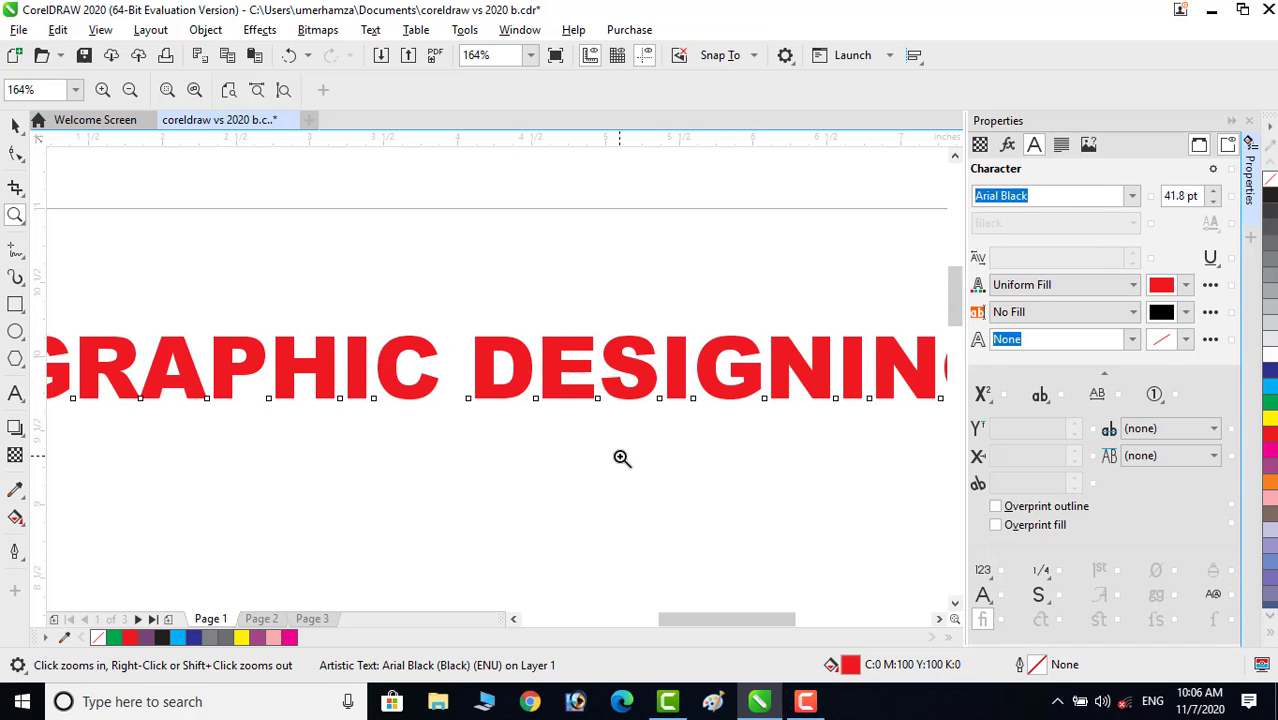
- Zoom out, select the GRAPHIC DESIGNING text and show its empty Bitmap Effects list
scroll(621, 458, down, 1)
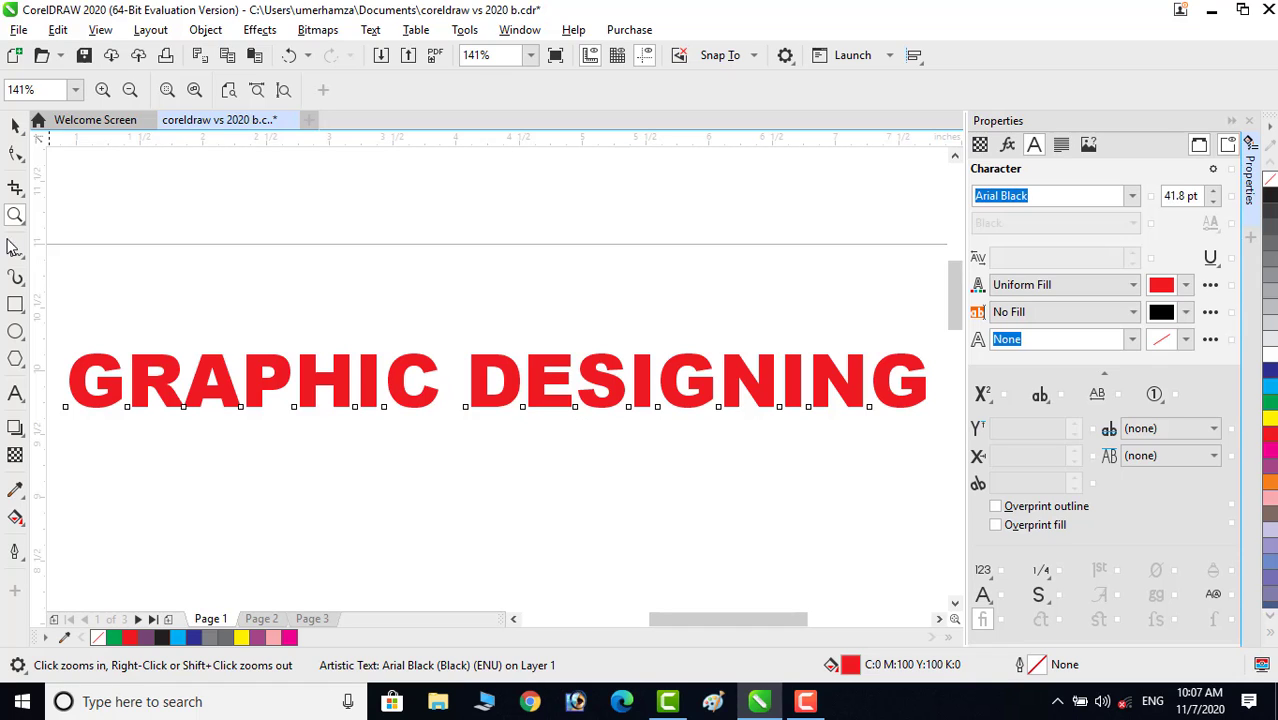
click(16, 126)
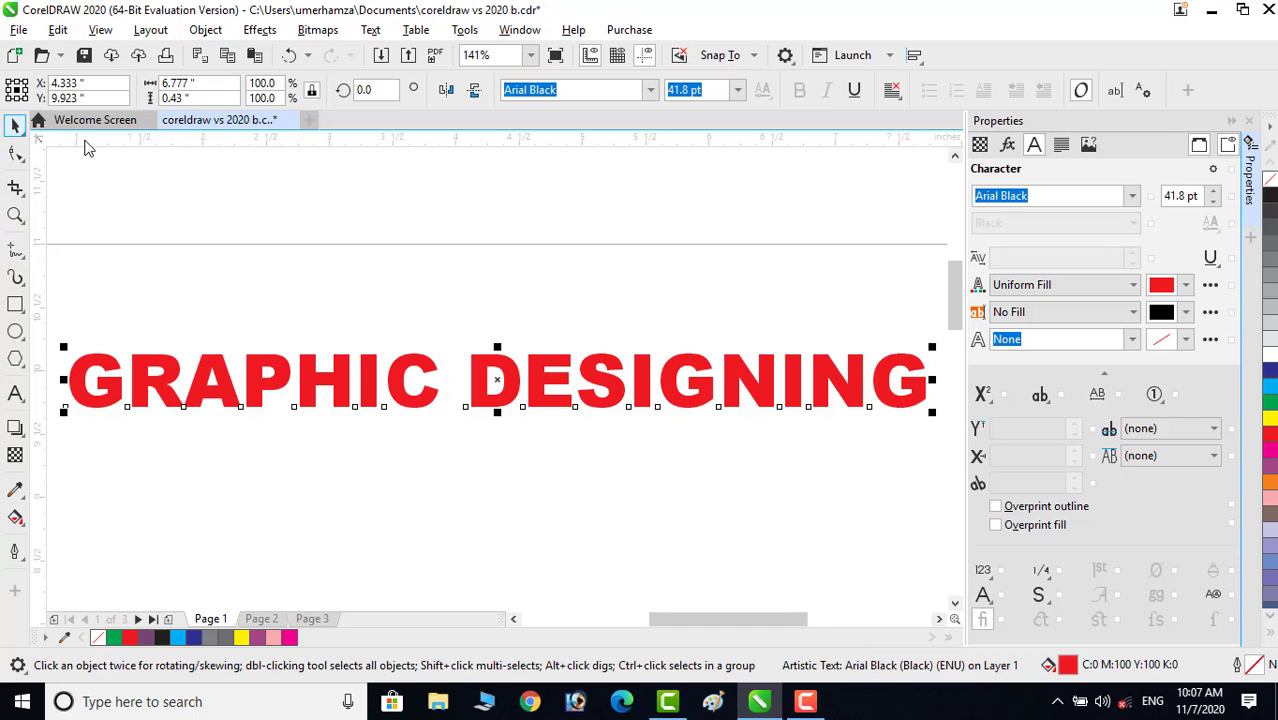
click(1007, 146)
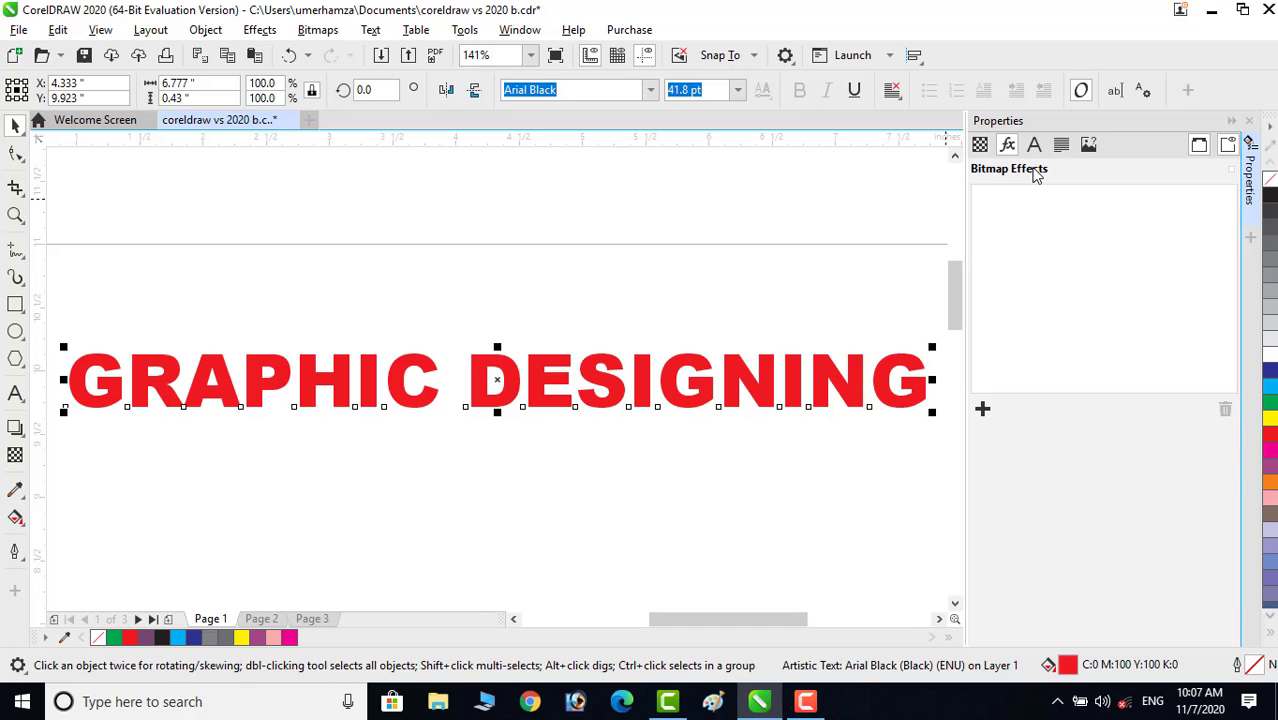
- Add a Texture > Plastic effect to the text with Highlight 83 and Depth 18
click(982, 410)
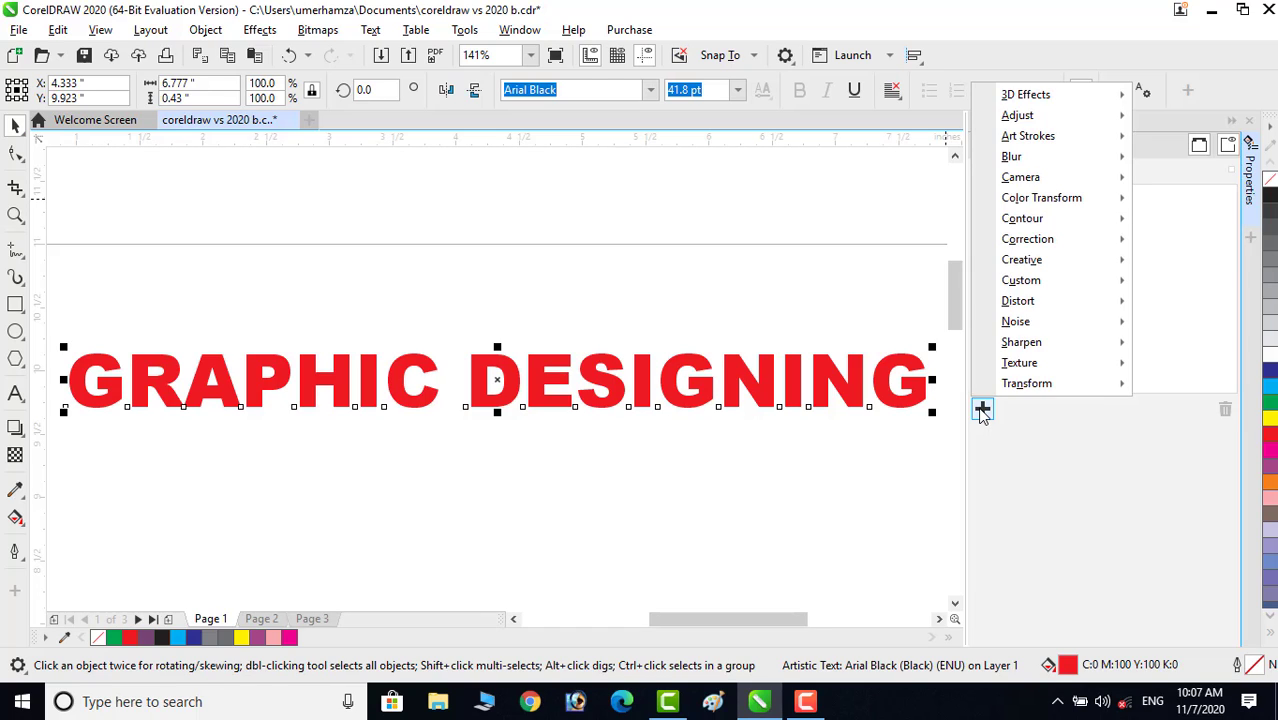
mouse_move(1015, 370)
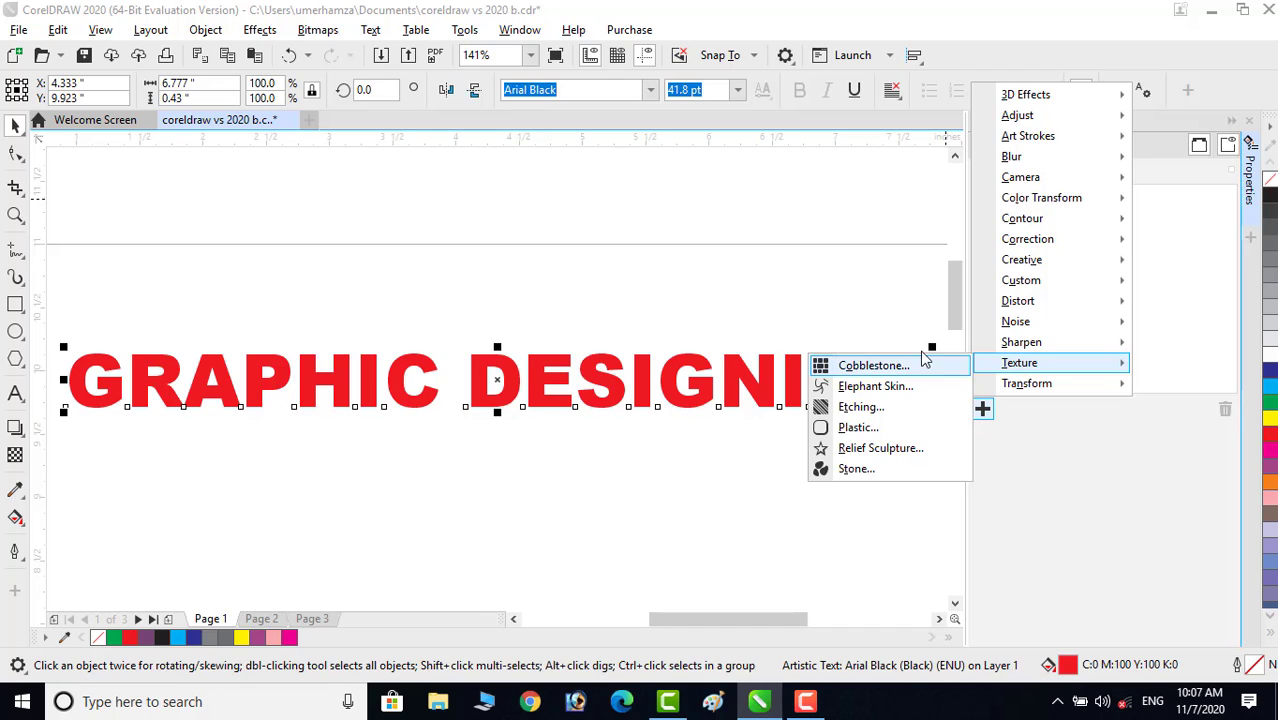
click(858, 427)
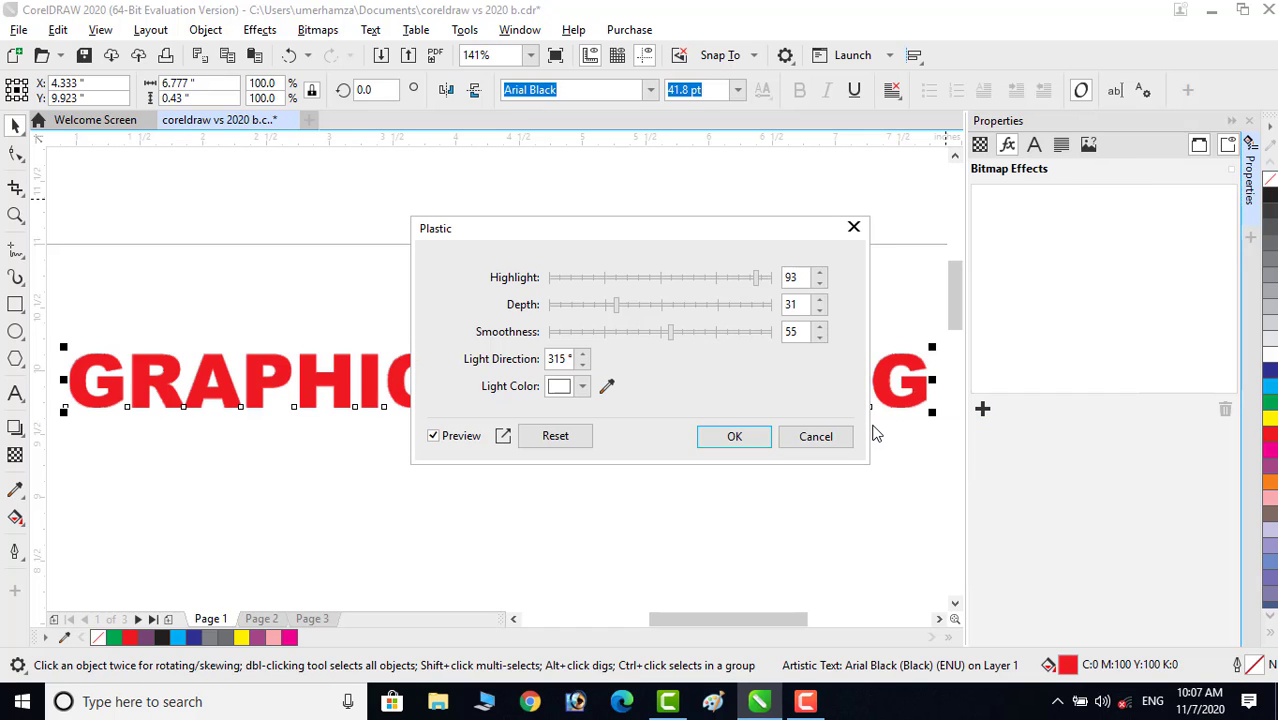
drag(737, 241, 750, 430)
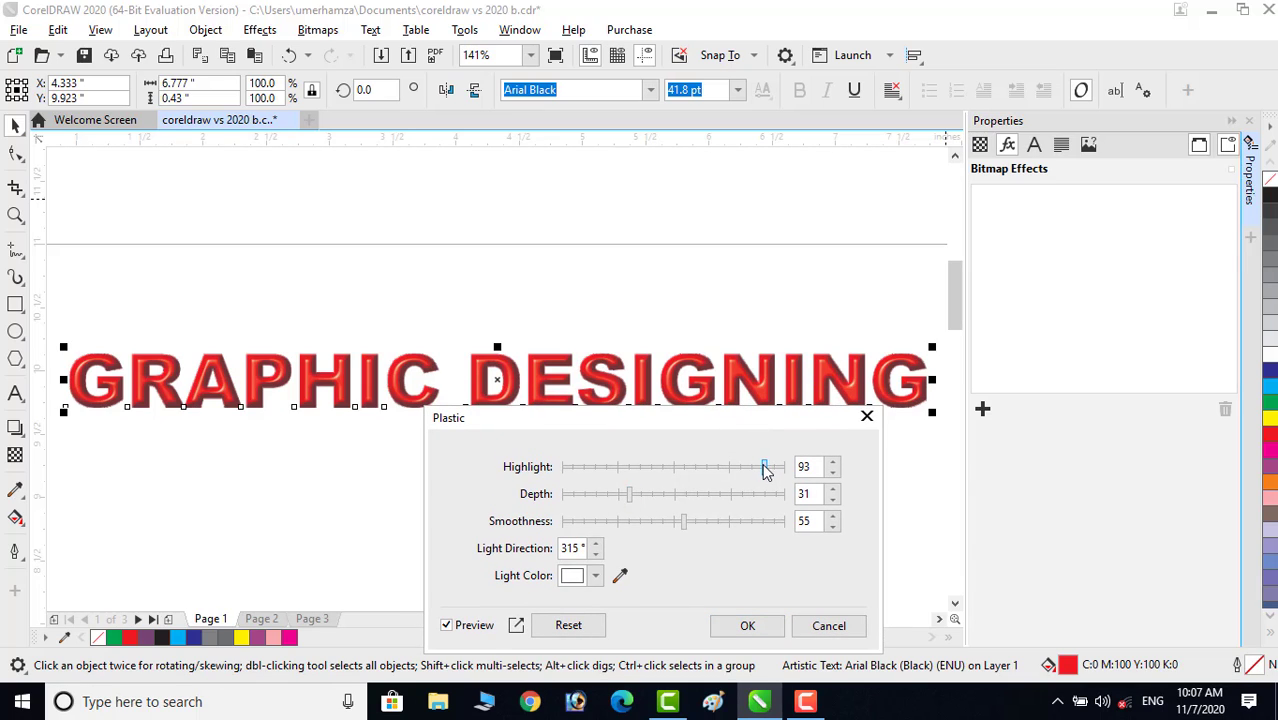
mouse_move(768, 470)
mouse_down()
mouse_move(731, 470)
mouse_move(750, 468)
mouse_up()
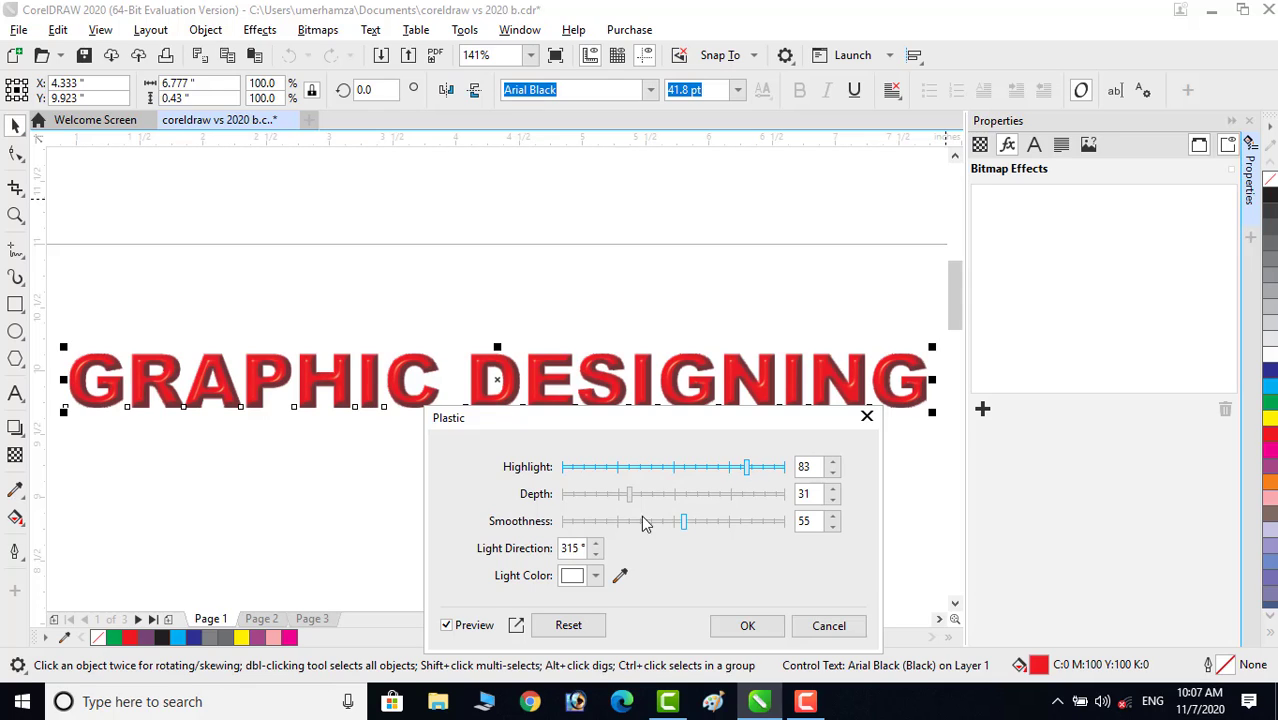
drag(629, 494, 603, 503)
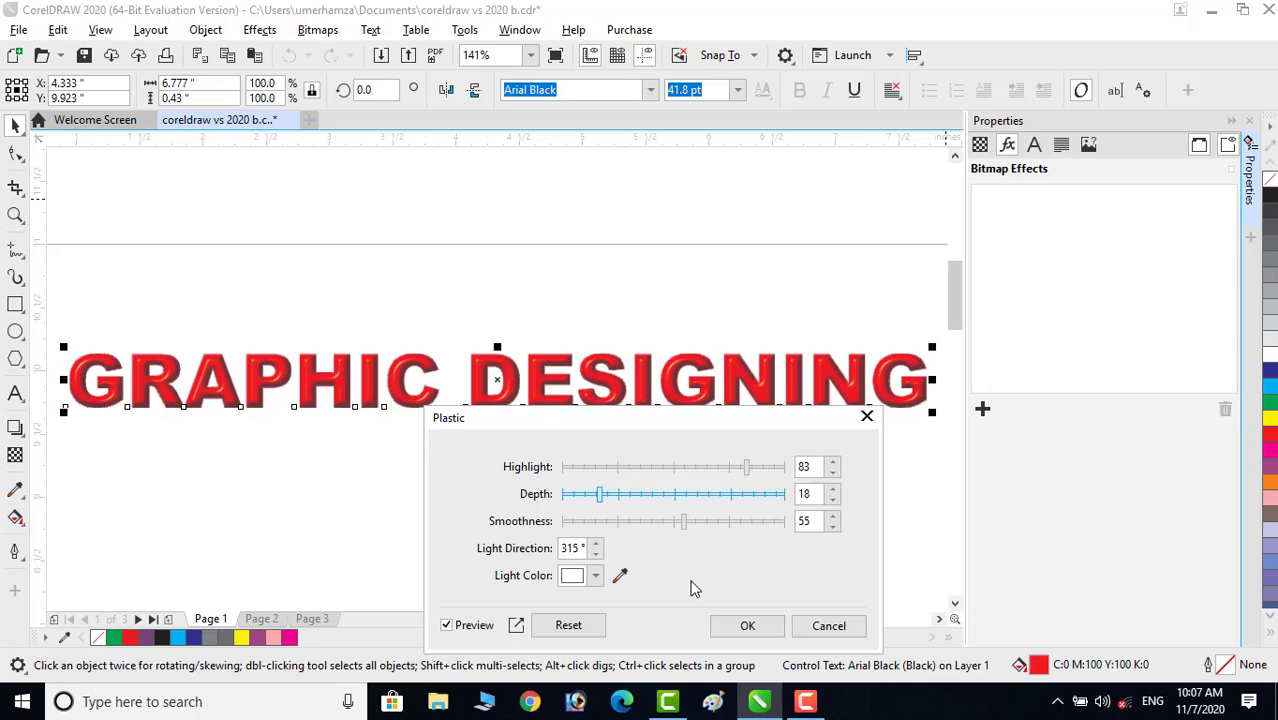
- Commit the Plastic effect and recolour the text cyan, then blue, then back to red
click(748, 626)
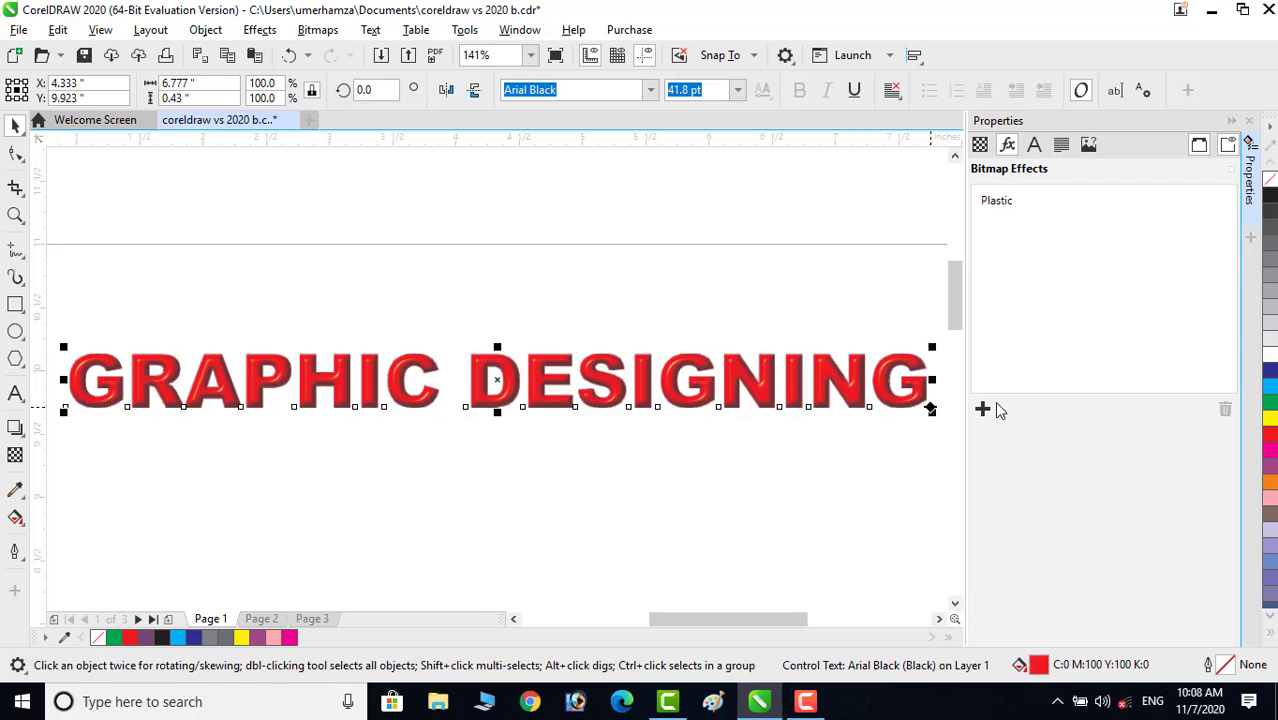
click(1272, 392)
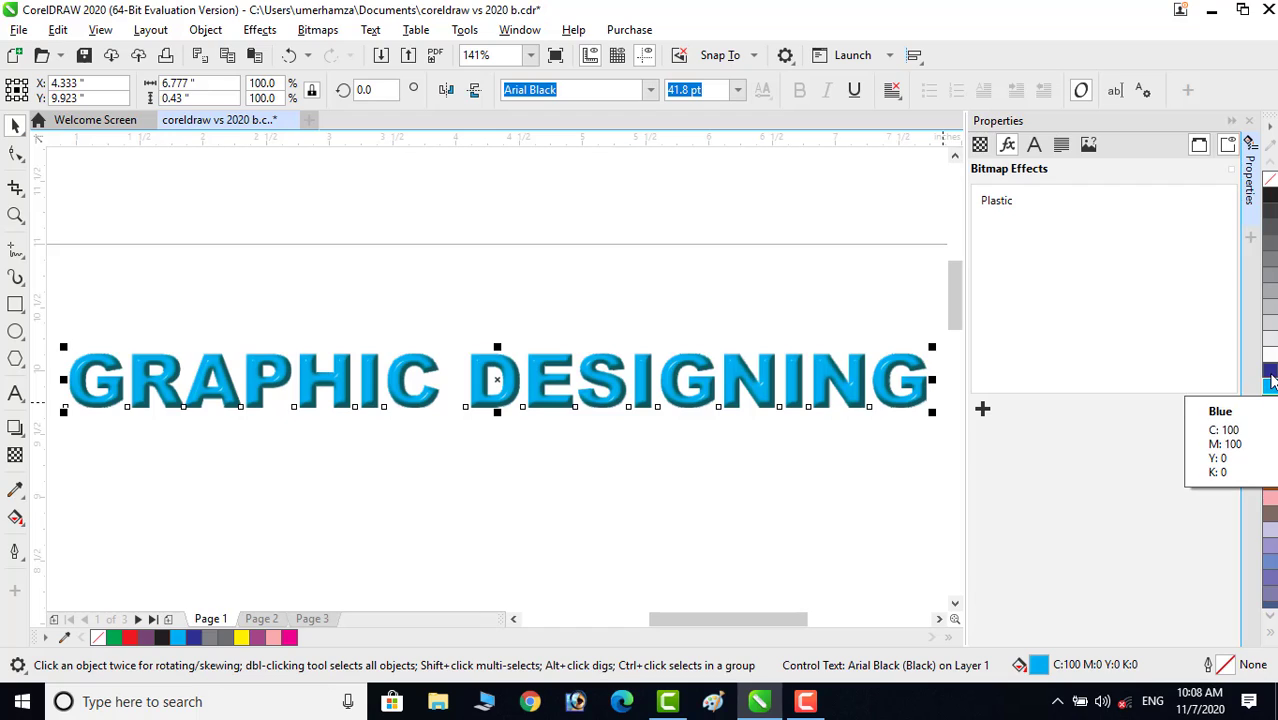
click(1272, 376)
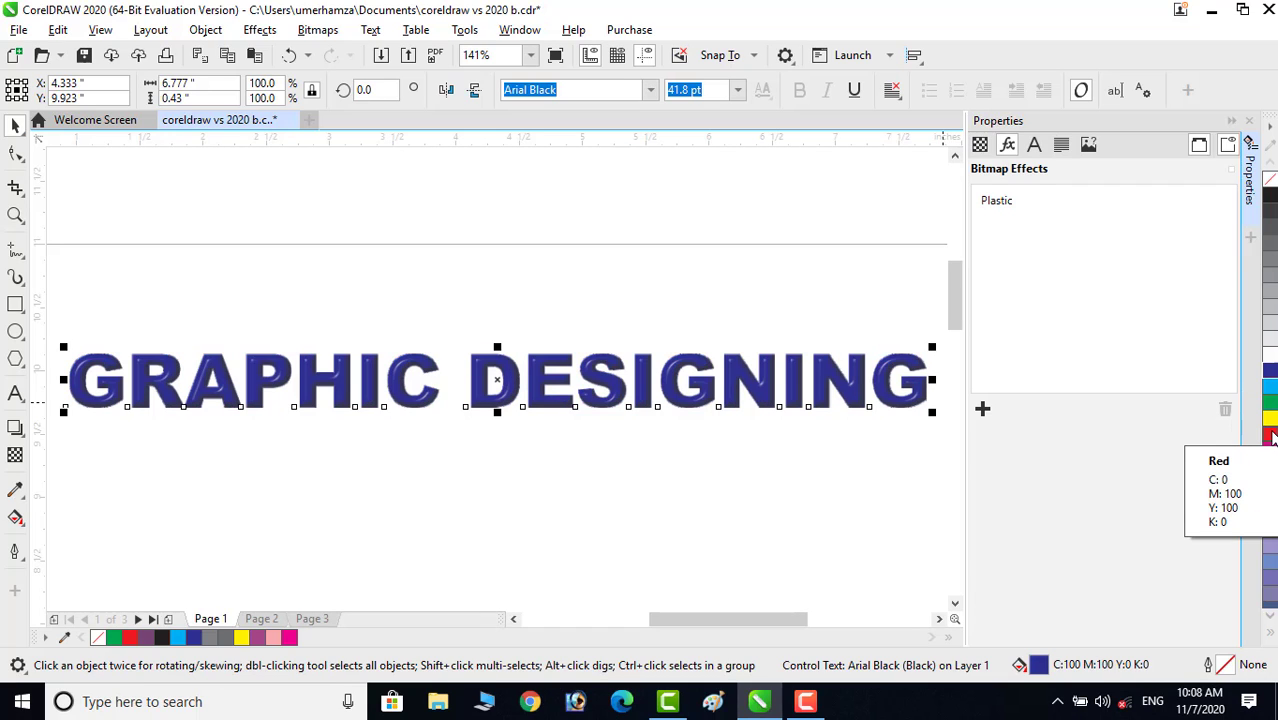
click(1272, 437)
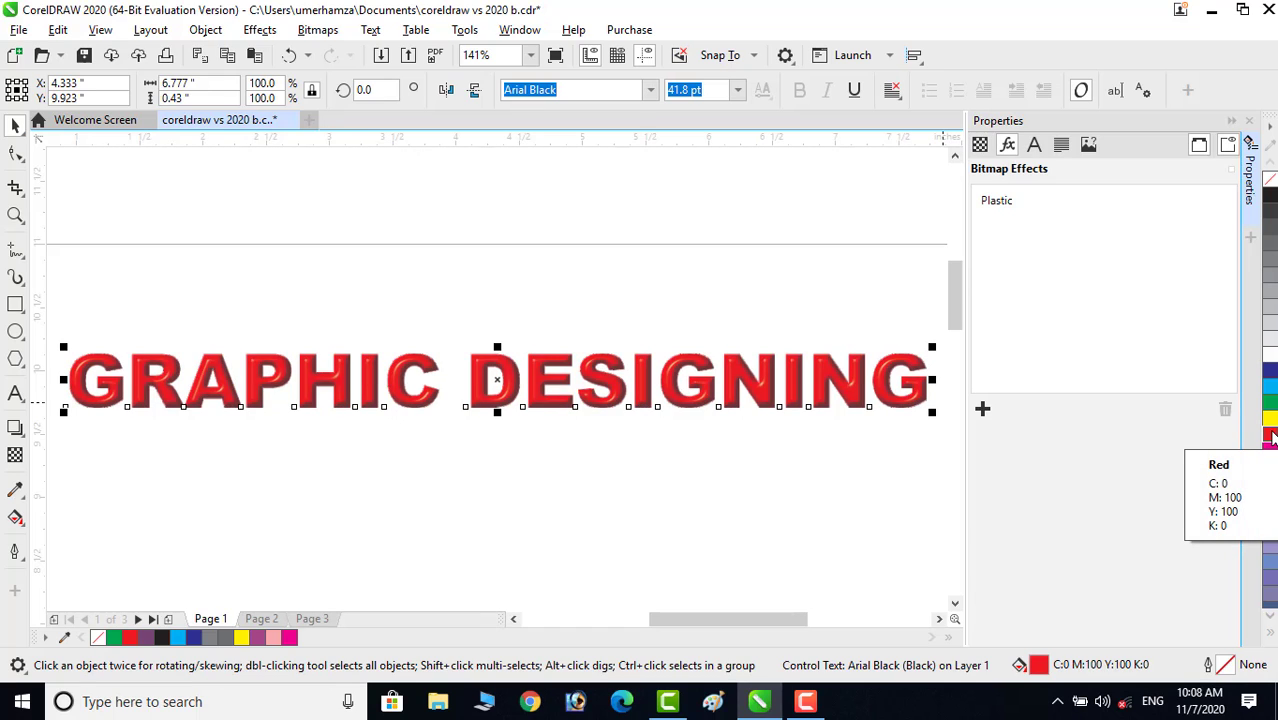
- Re-edit the Plastic effect to Depth 16, then hide it so the text looks flat red
click(995, 204)
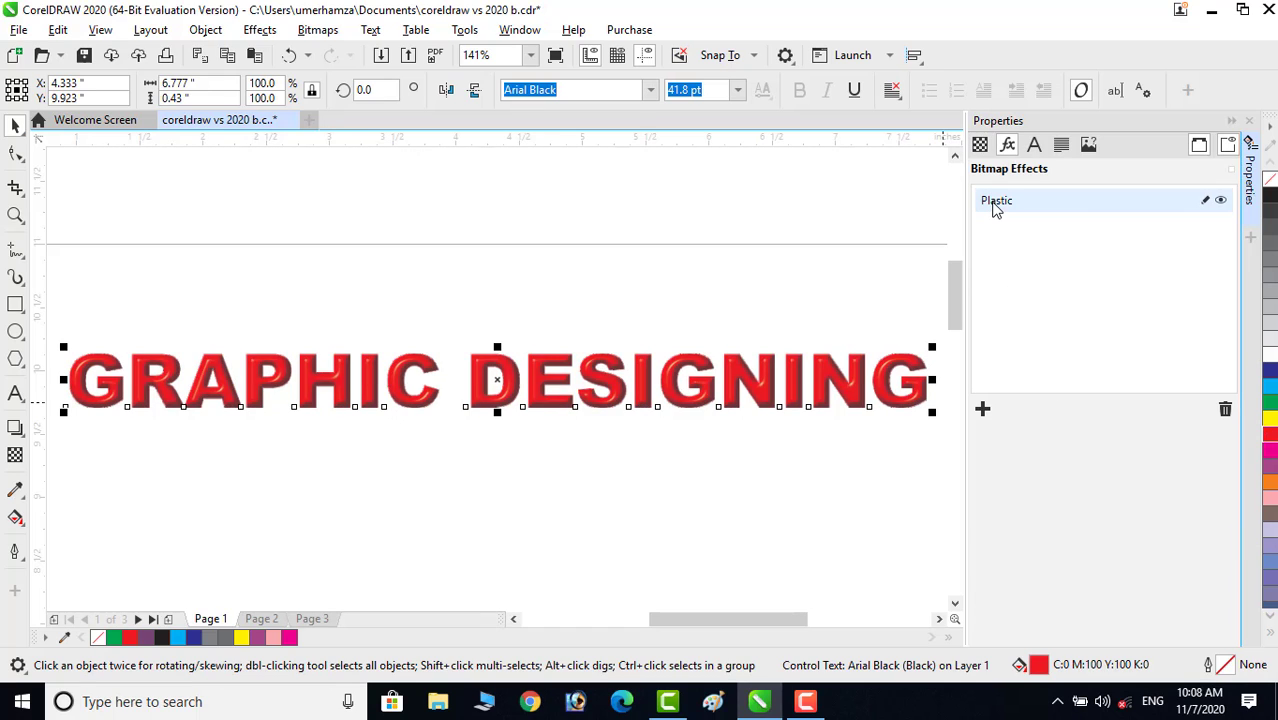
click(1206, 202)
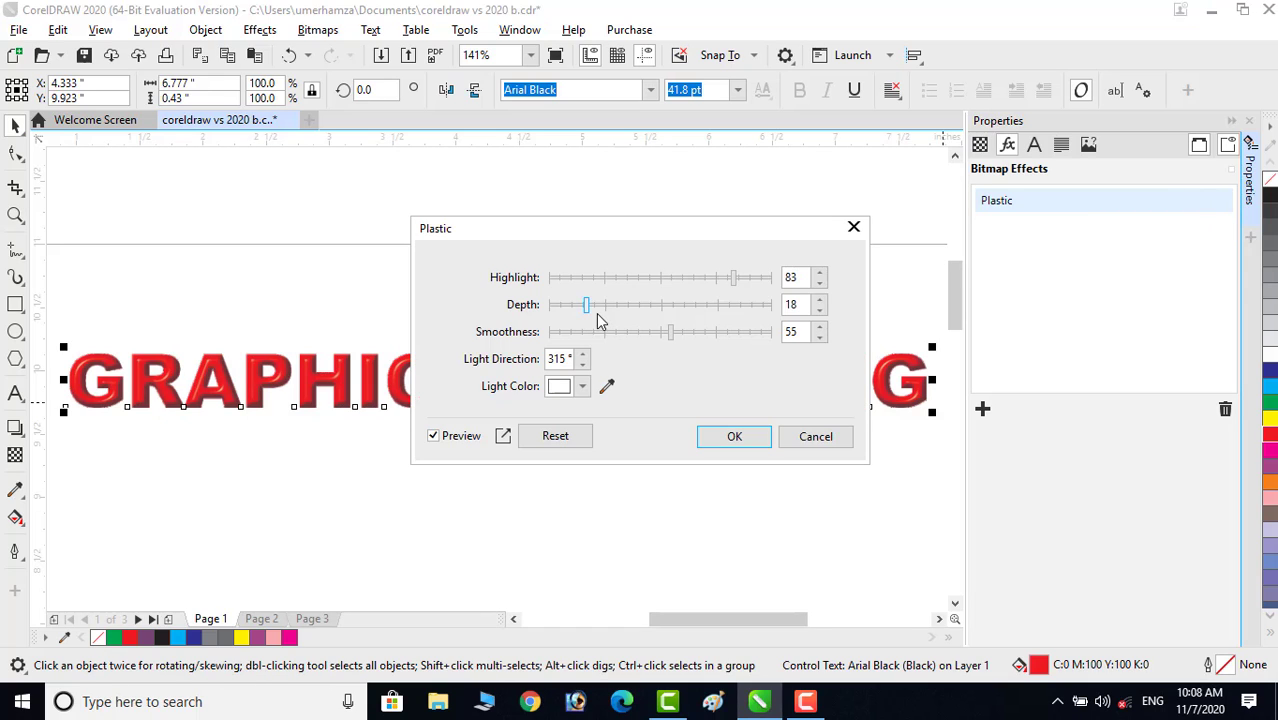
drag(586, 306, 583, 310)
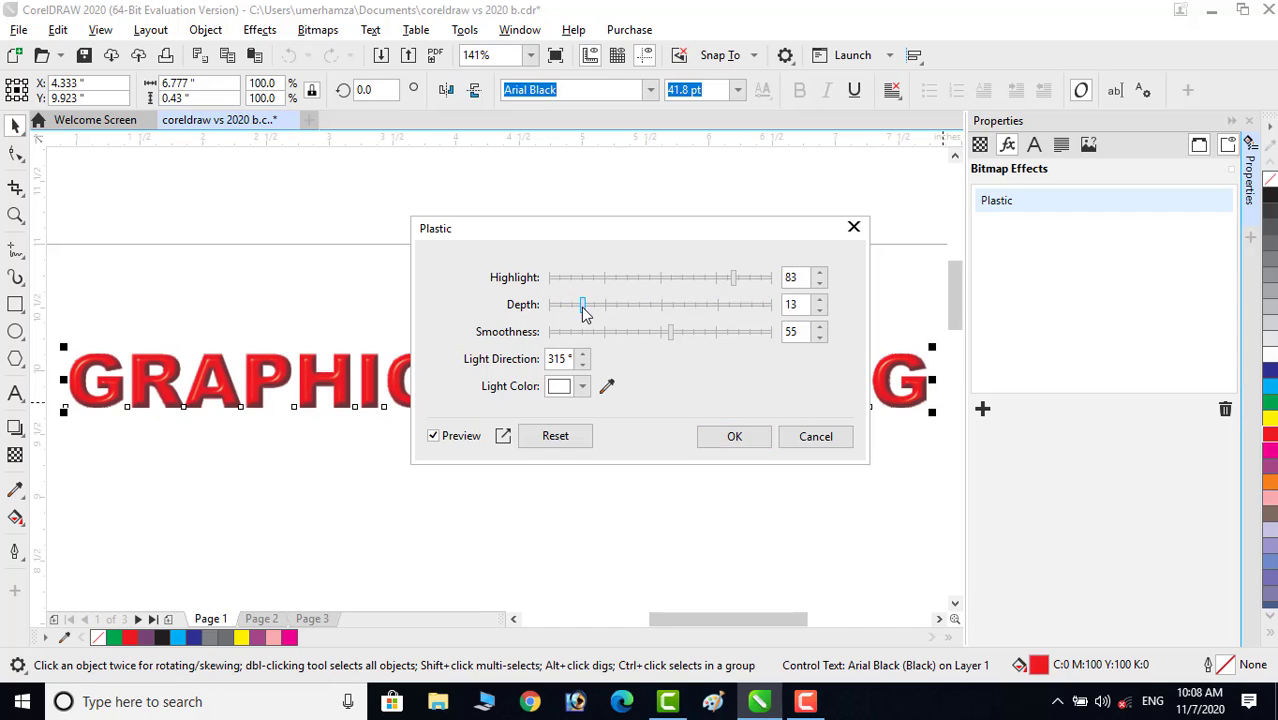
click(732, 446)
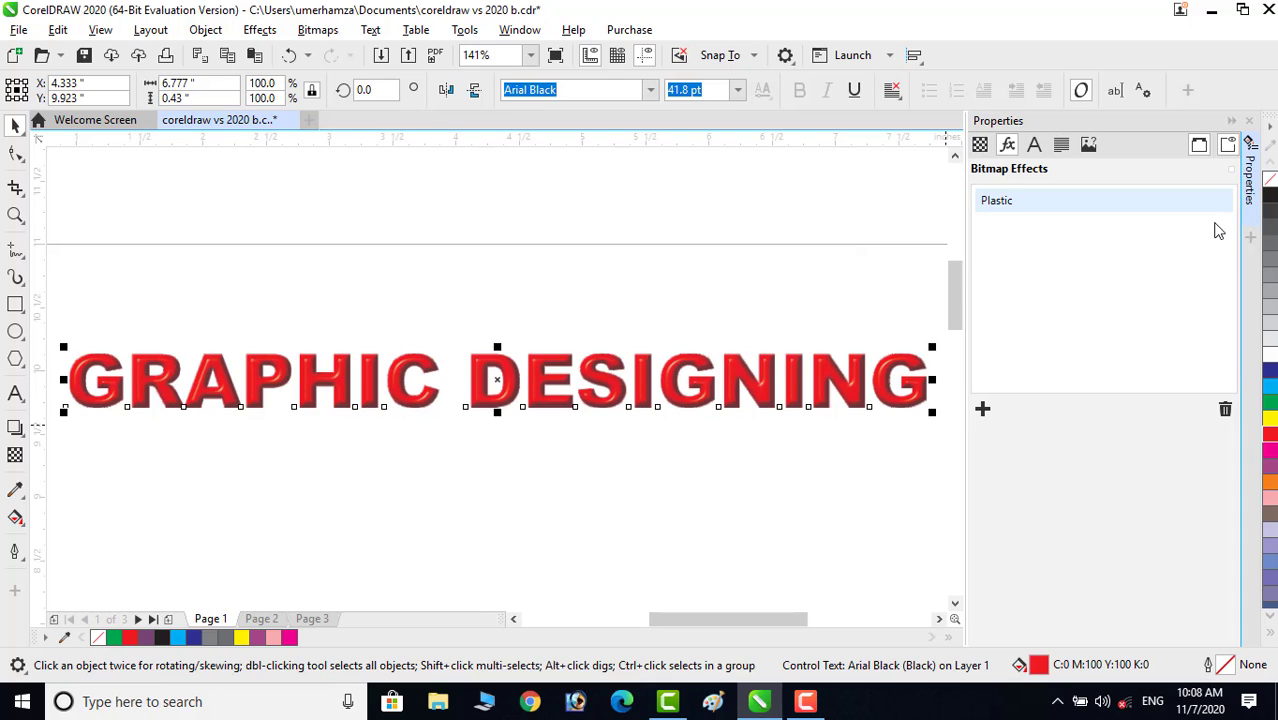
mouse_move(1224, 210)
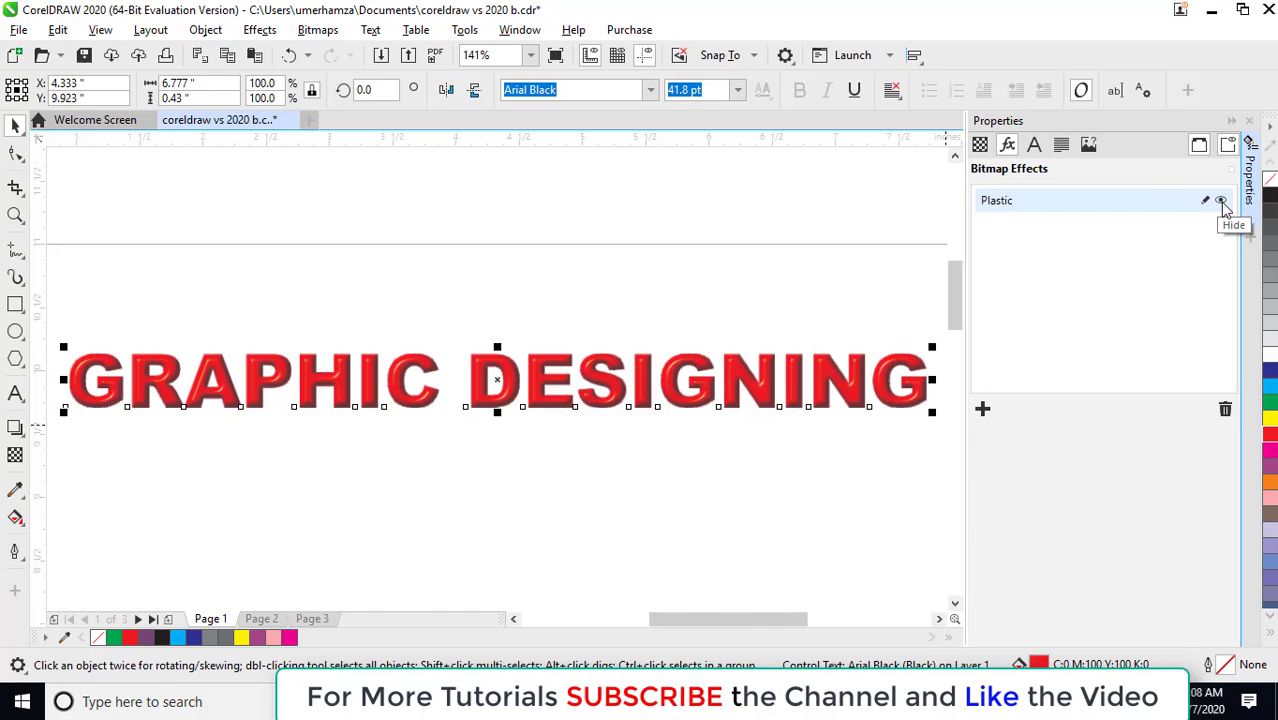
click(1221, 202)
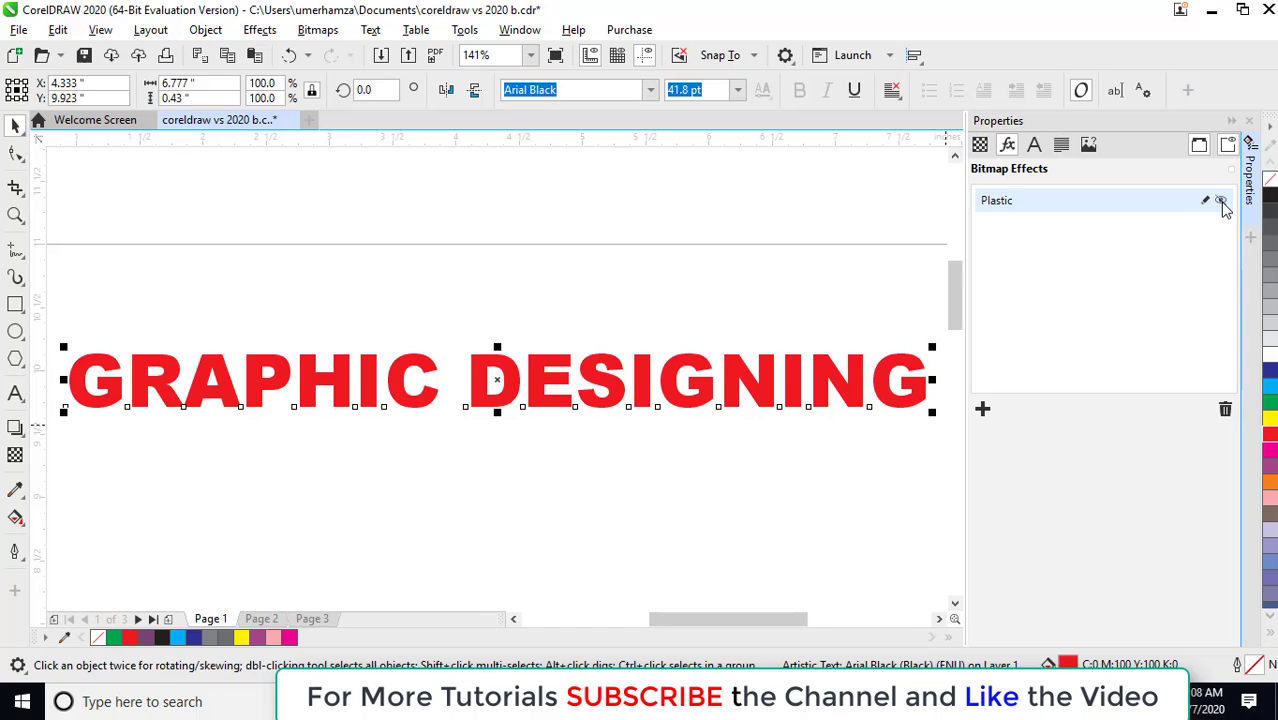
- Re-show Plastic and add a Distort > Wet Paint effect at Wetness 47, Percent 86
click(1221, 202)
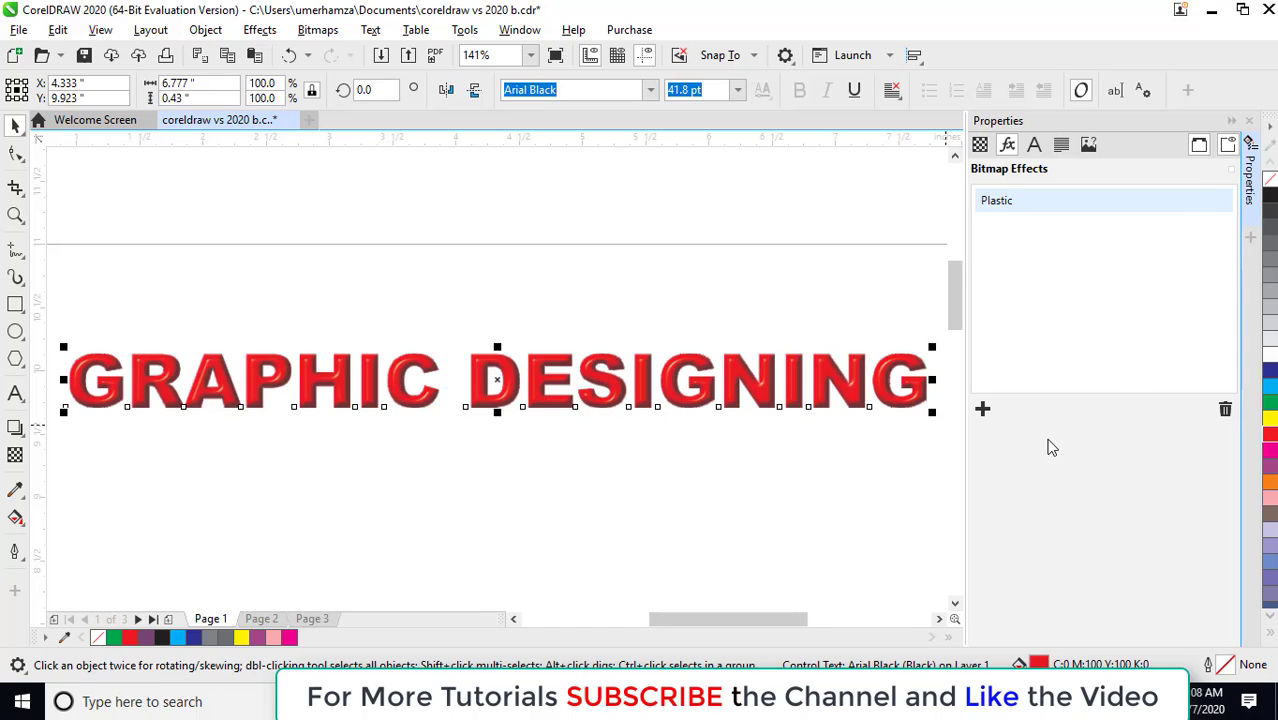
click(982, 410)
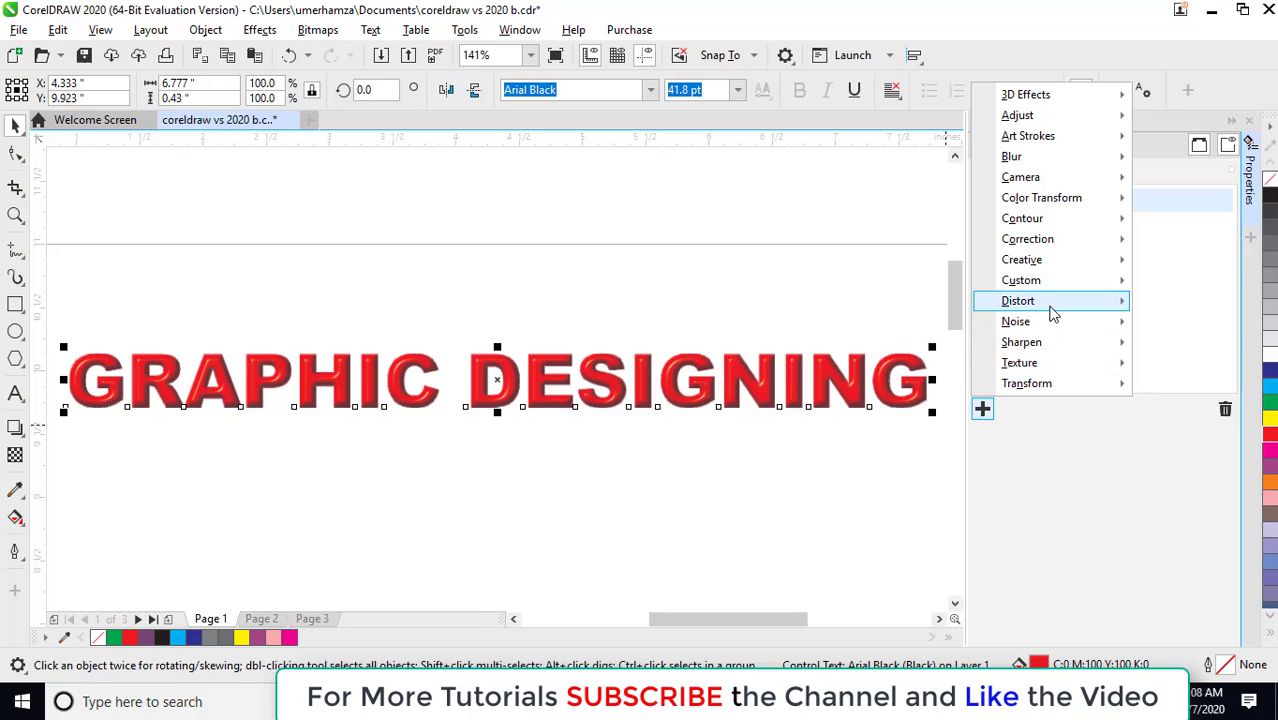
mouse_move(1053, 313)
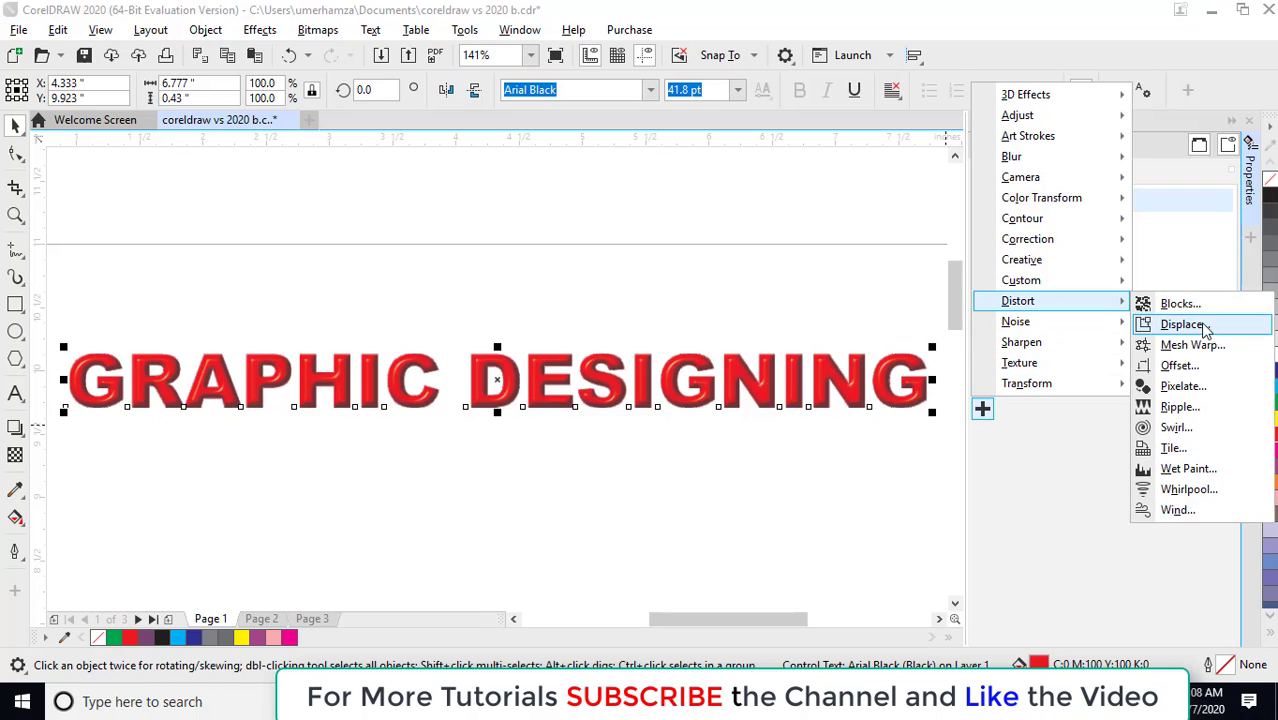
click(1188, 469)
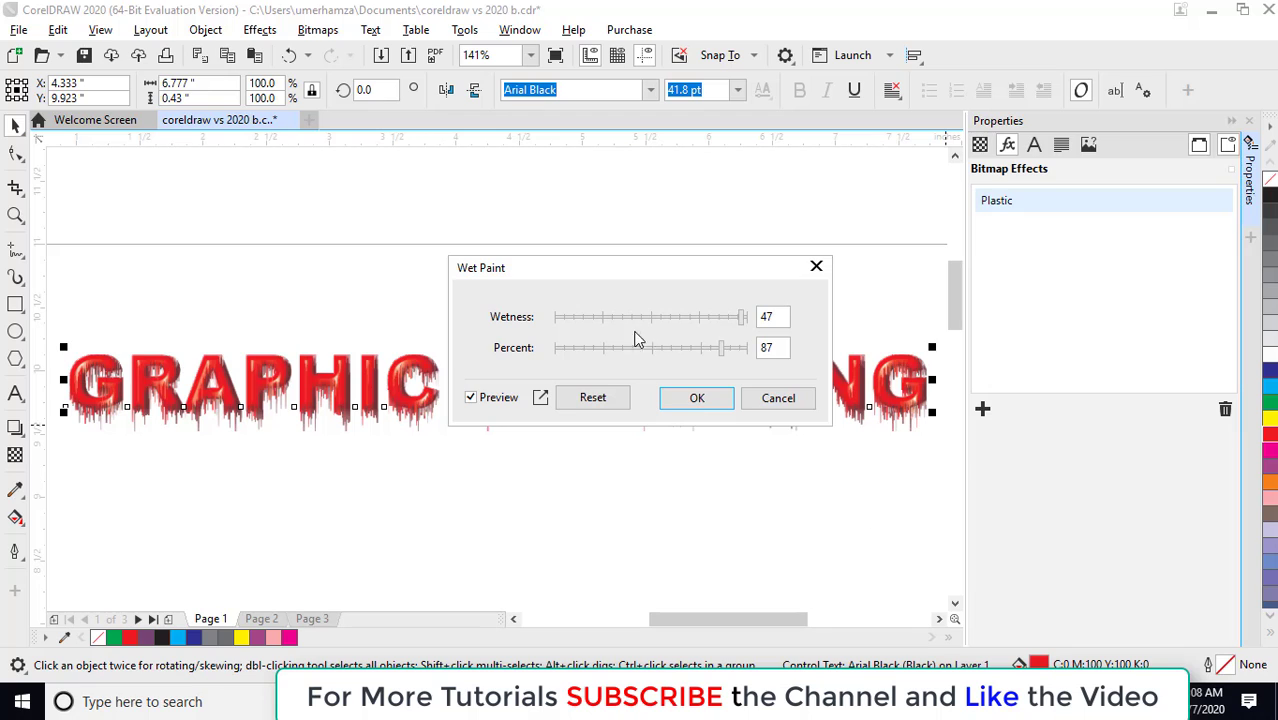
mouse_move(640, 267)
mouse_down()
mouse_move(688, 208)
mouse_move(693, 177)
mouse_up()
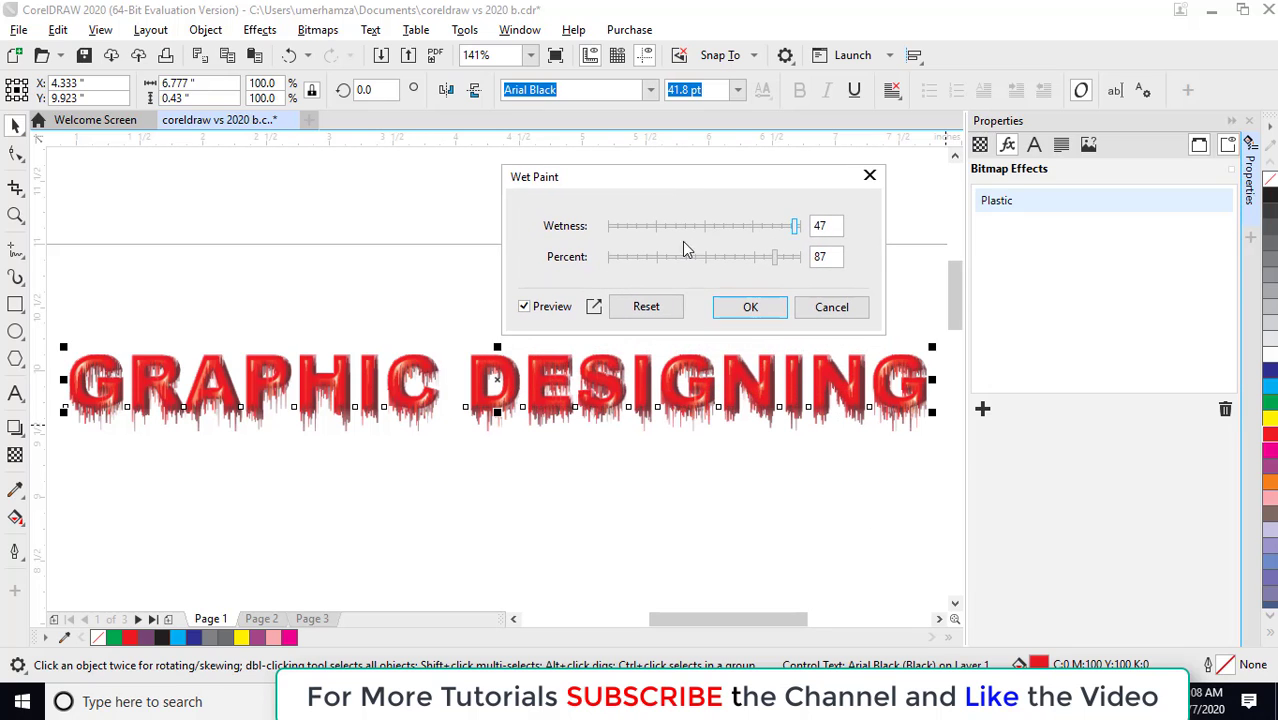
mouse_move(775, 258)
mouse_down()
mouse_move(745, 262)
mouse_move(773, 262)
mouse_up()
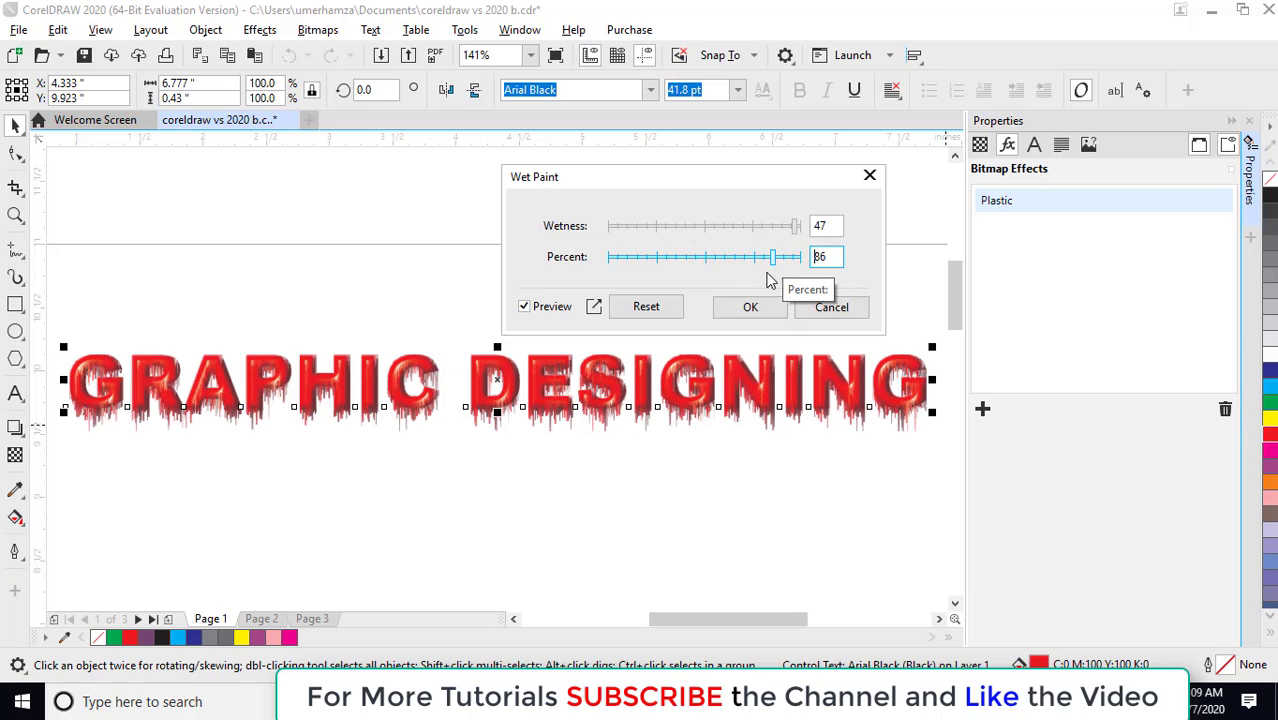
click(750, 310)
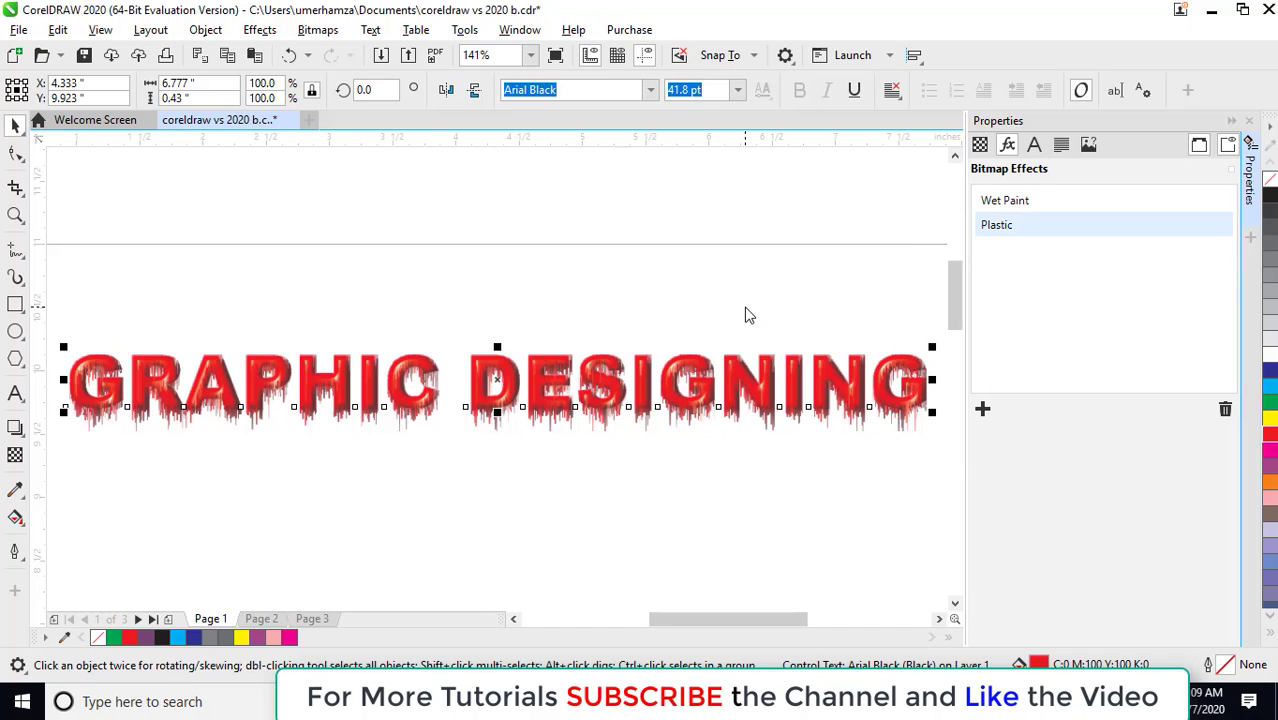
- Add a Gaussian Blur with a 1.8-pixel radius above Wet Paint and Plastic
click(982, 410)
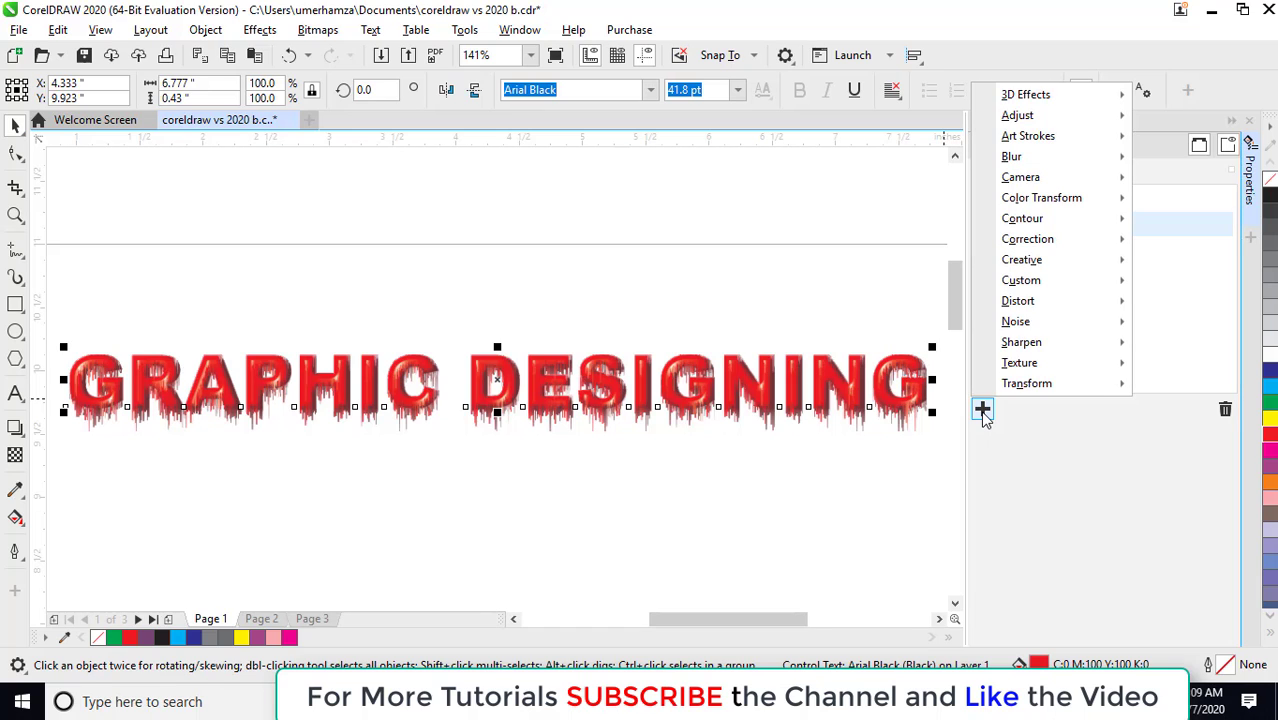
mouse_move(1014, 313)
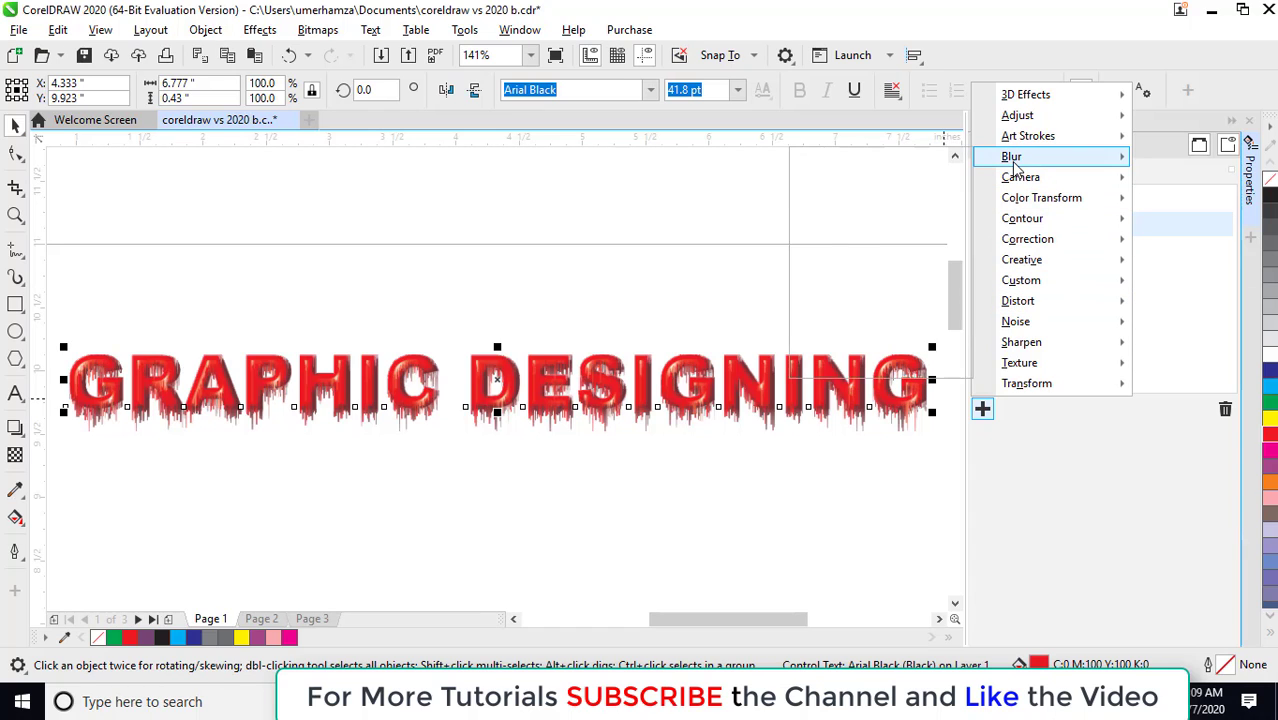
mouse_move(1014, 167)
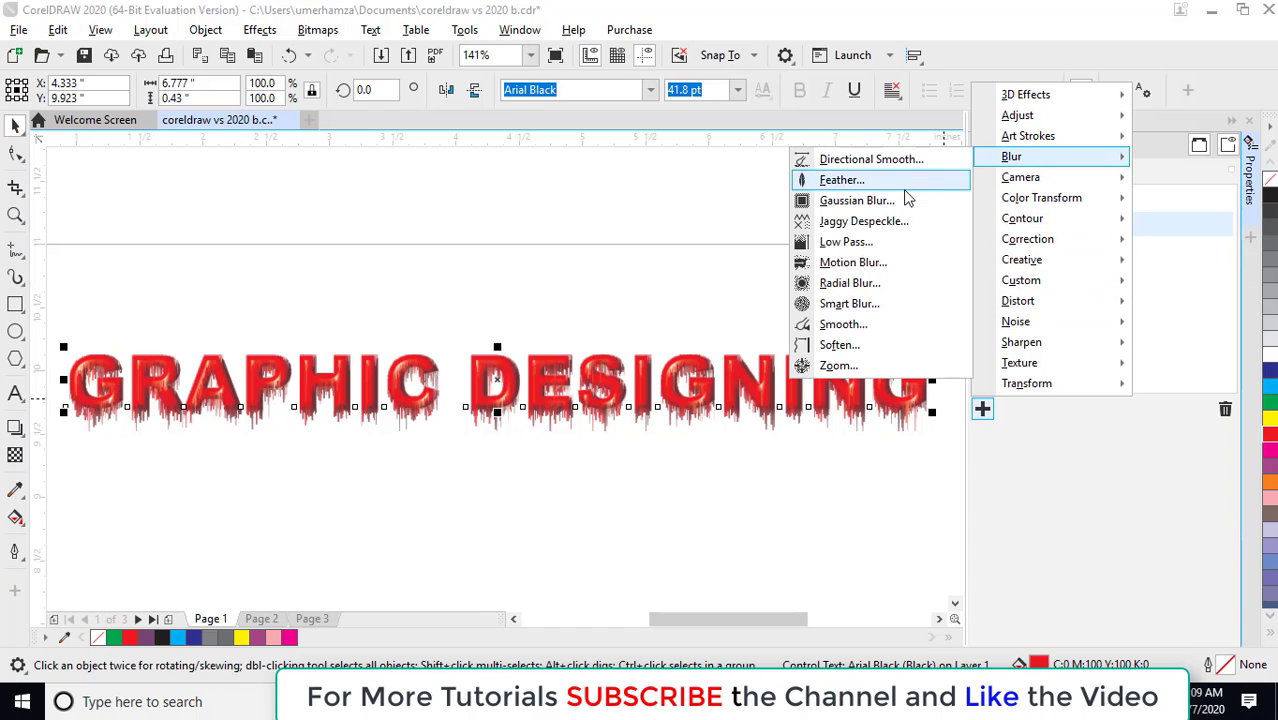
click(857, 201)
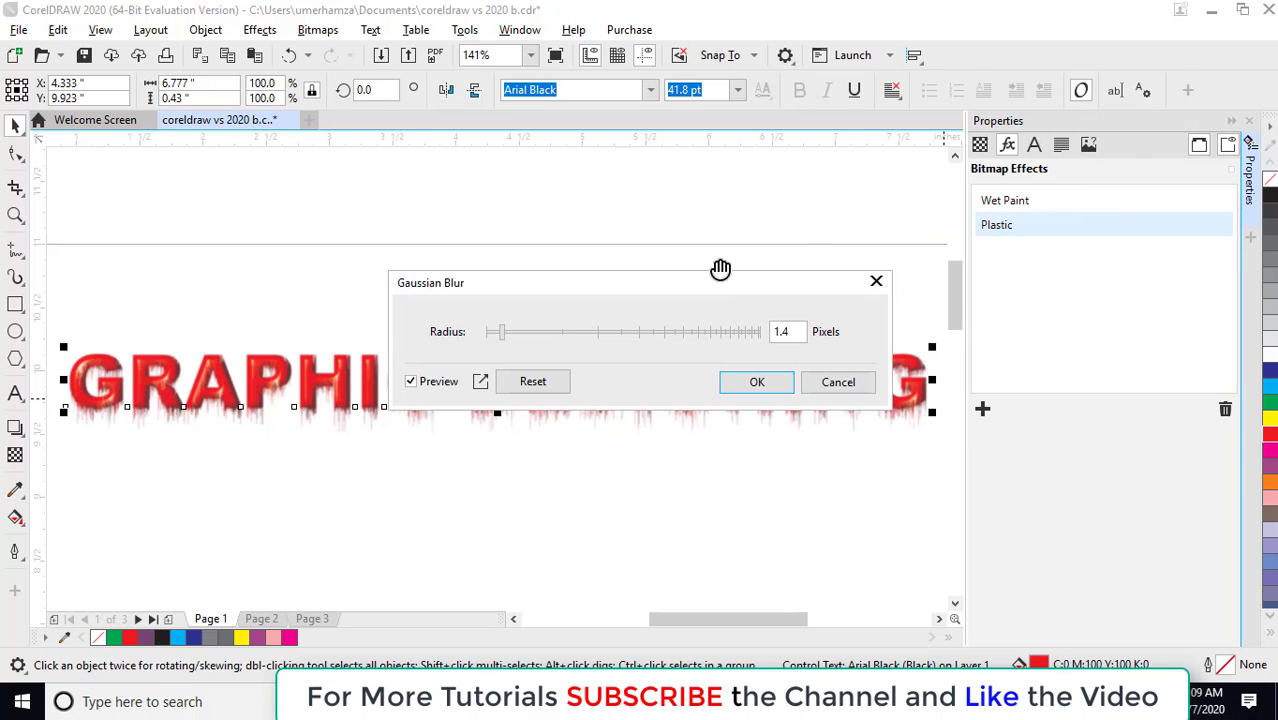
drag(715, 288, 764, 471)
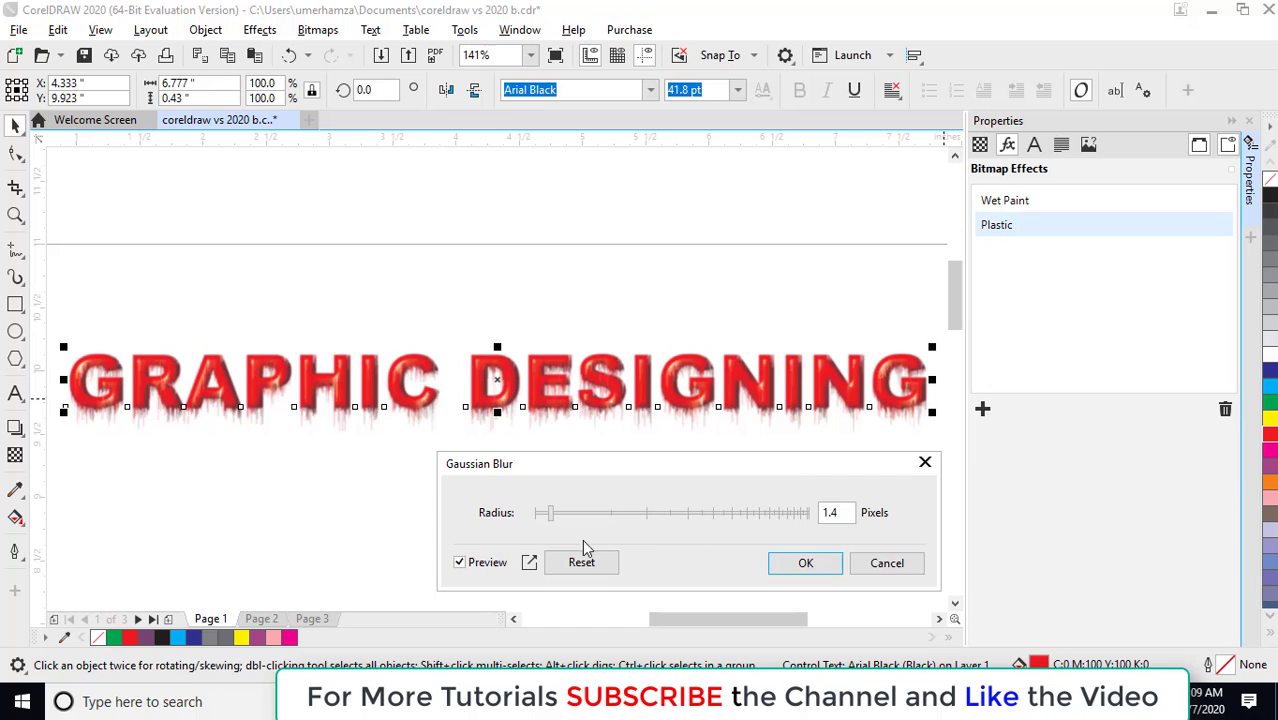
mouse_move(550, 514)
mouse_down()
mouse_move(593, 518)
mouse_move(567, 521)
mouse_up()
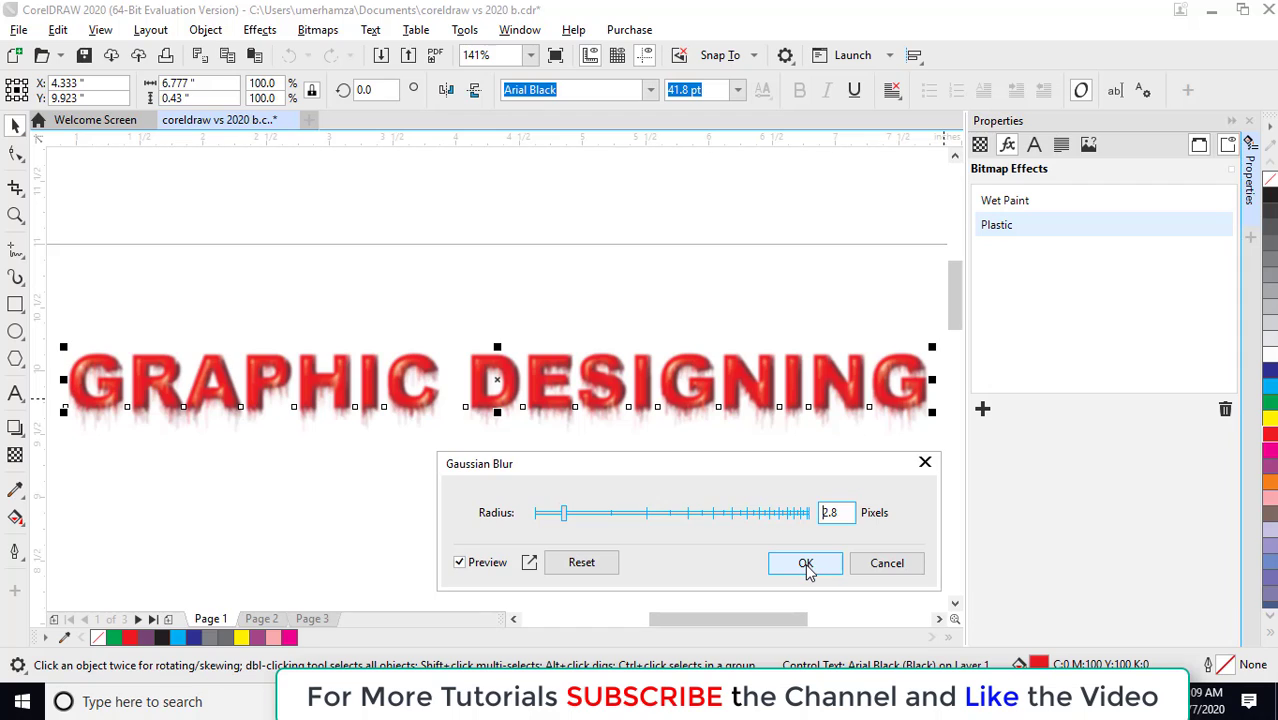
drag(566, 520, 556, 518)
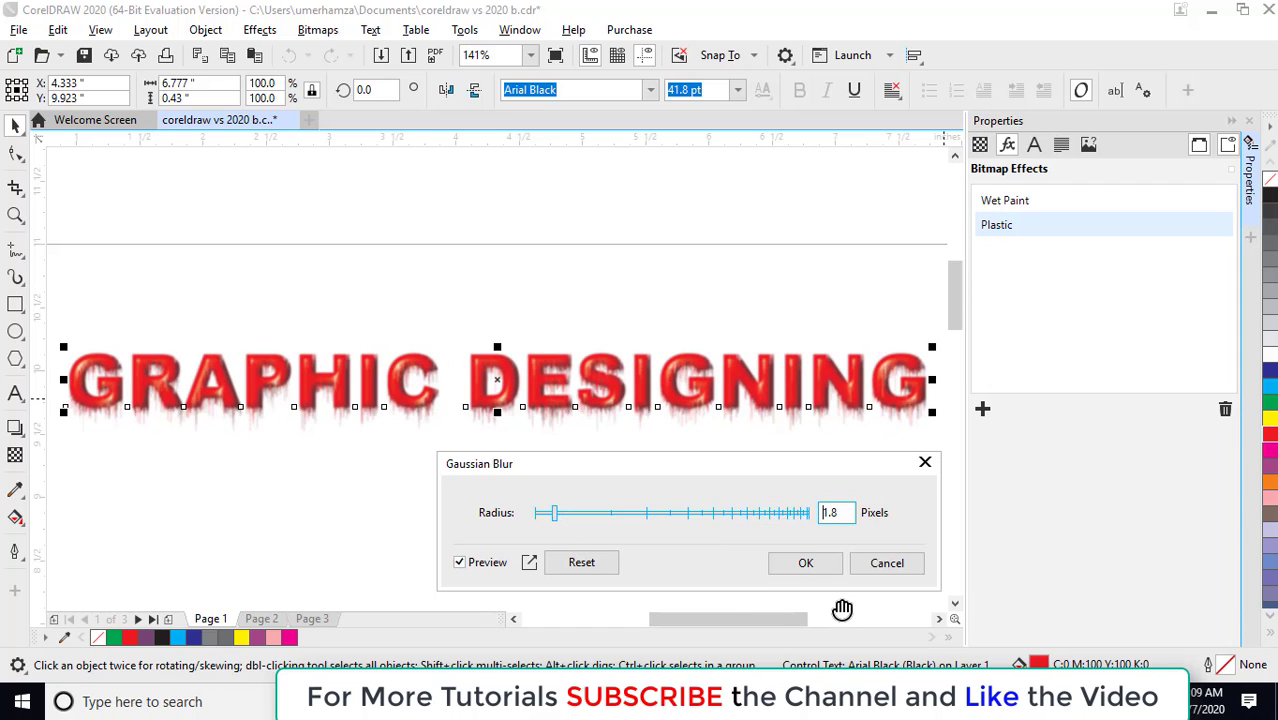
click(816, 568)
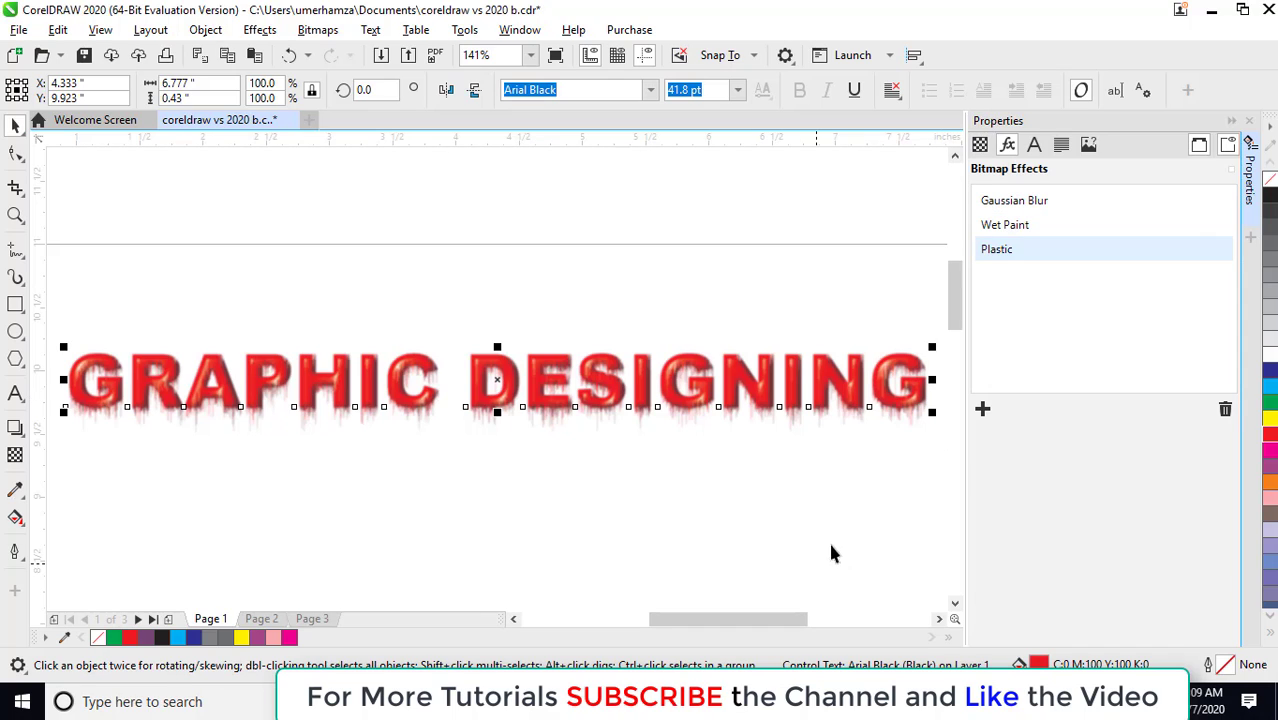
- Select Wet Paint and Plastic in the list, hiding Plastic to compare
click(1018, 230)
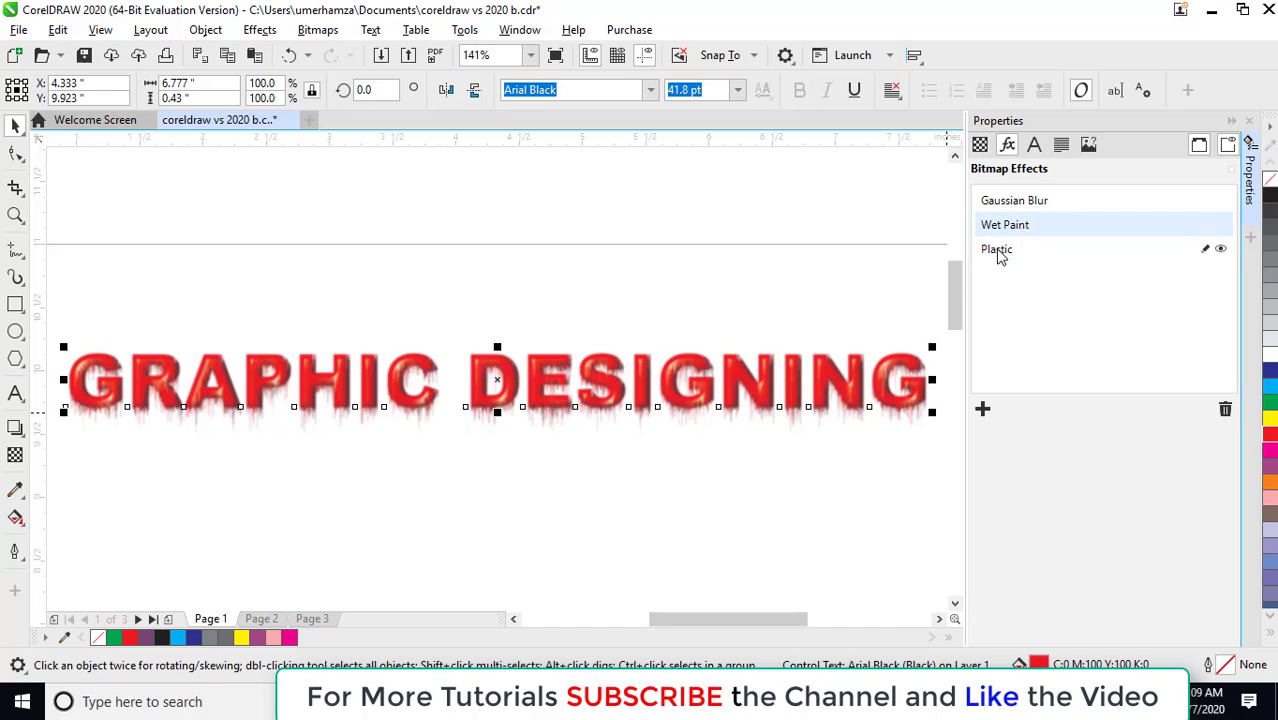
click(999, 253)
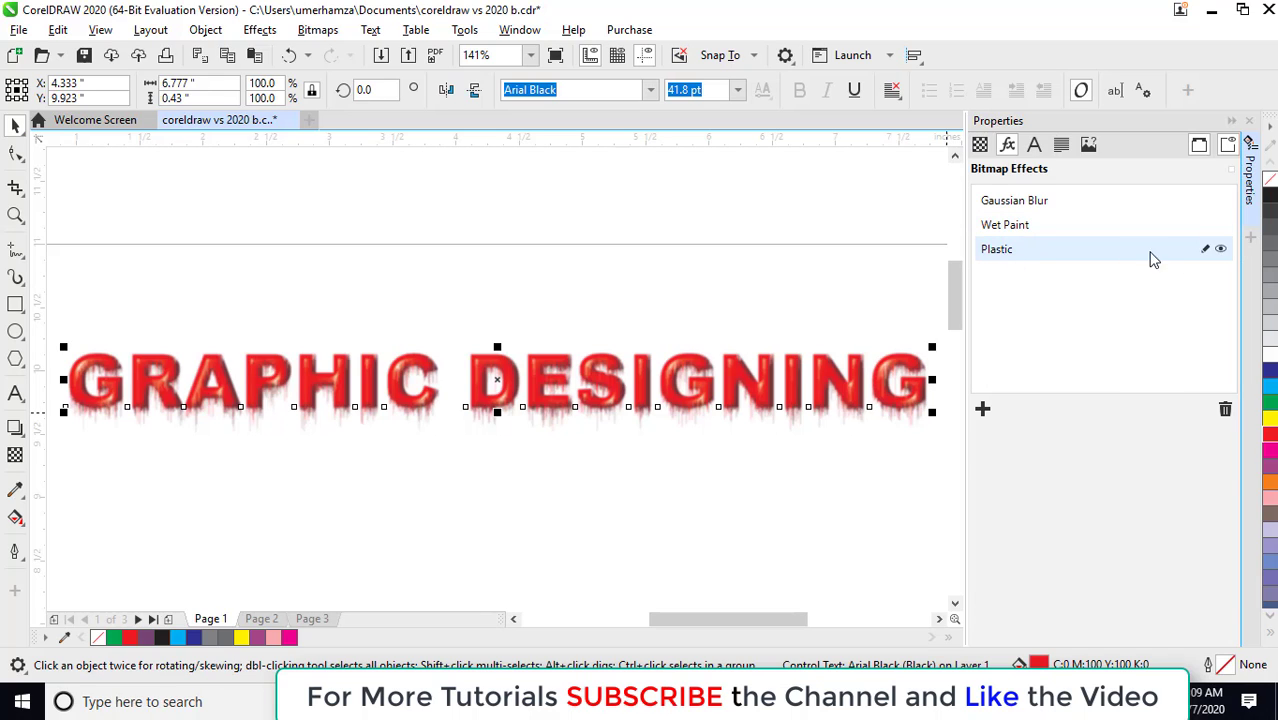
click(1221, 250)
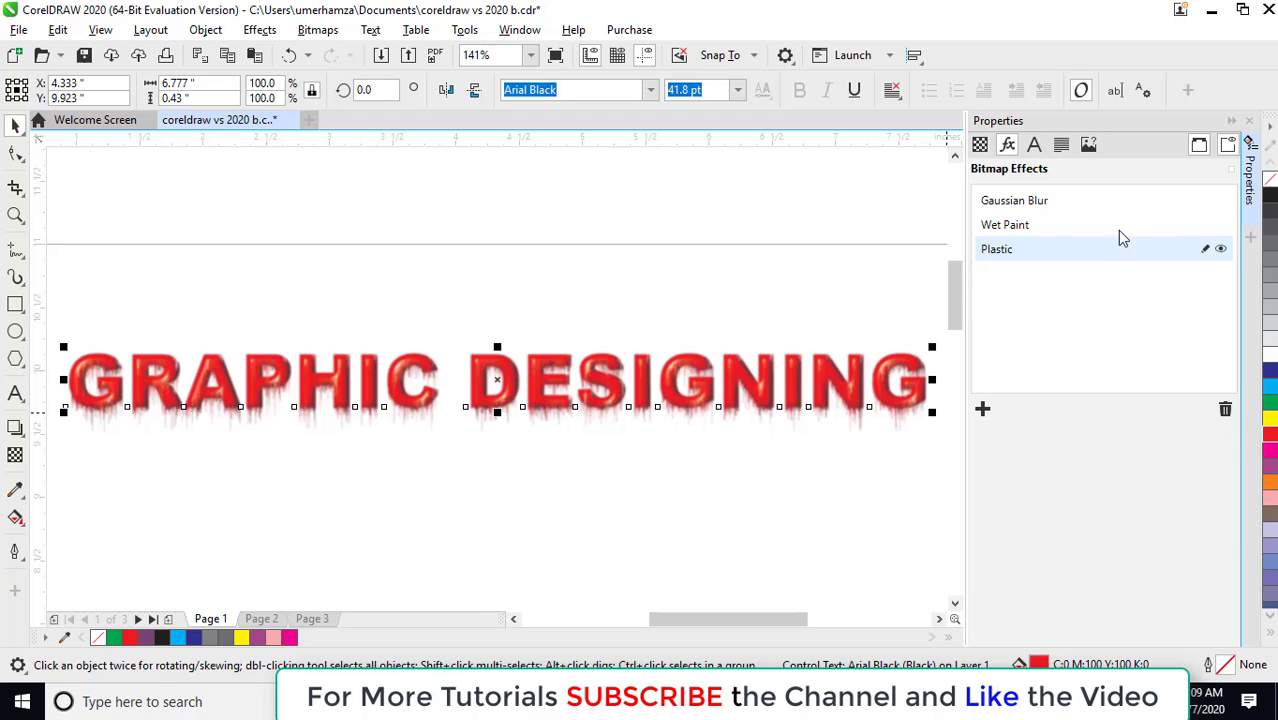
- Toggle the Gaussian Blur's visibility, then delete it and collapse the Properties docker
click(1051, 207)
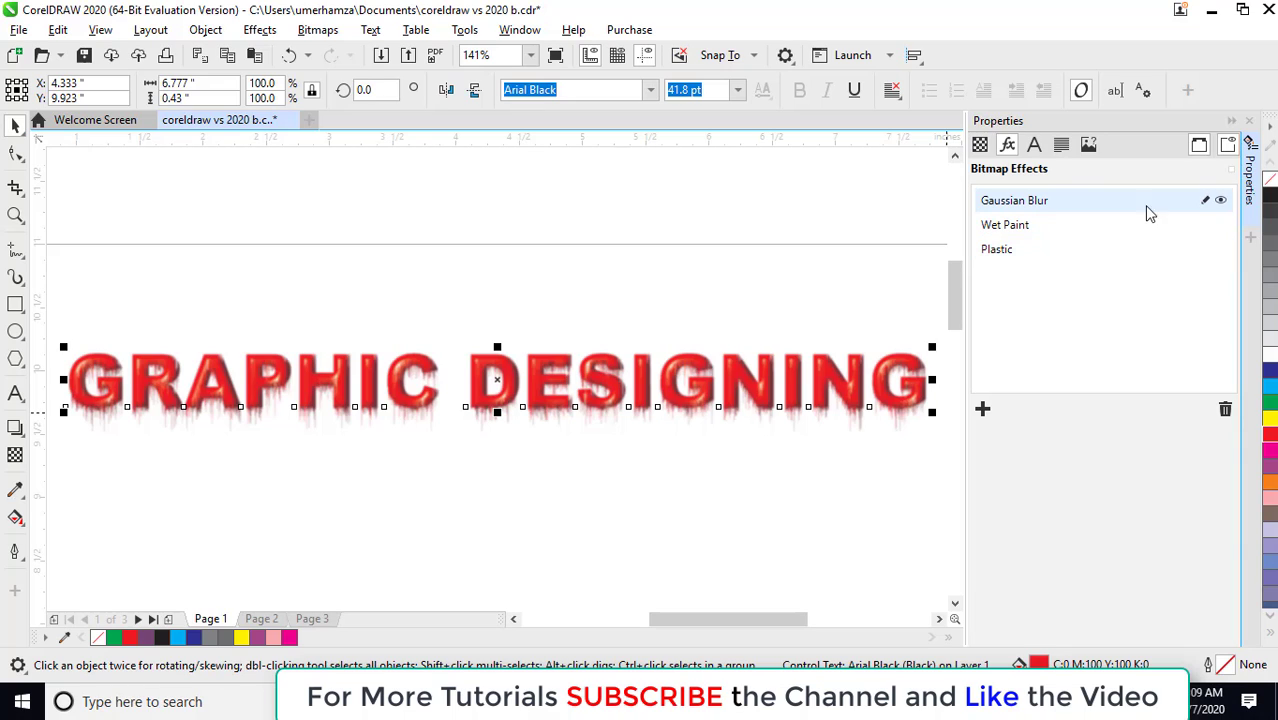
click(1221, 202)
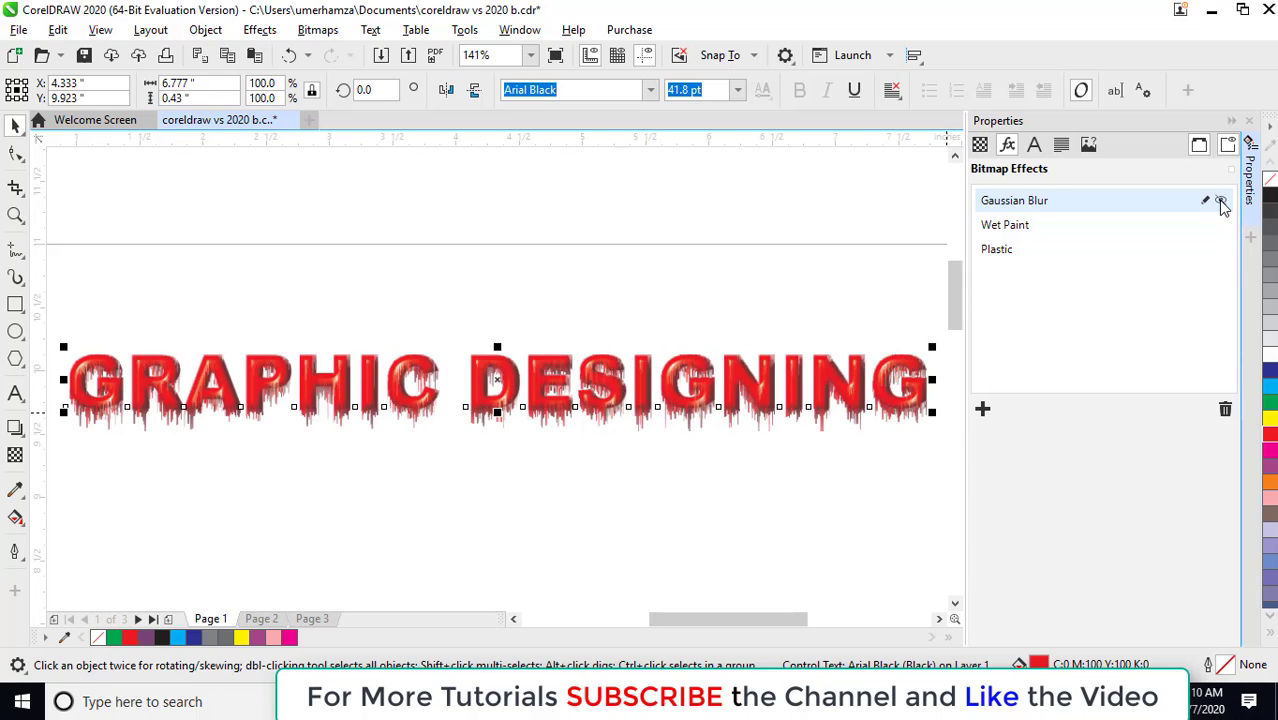
click(1221, 202)
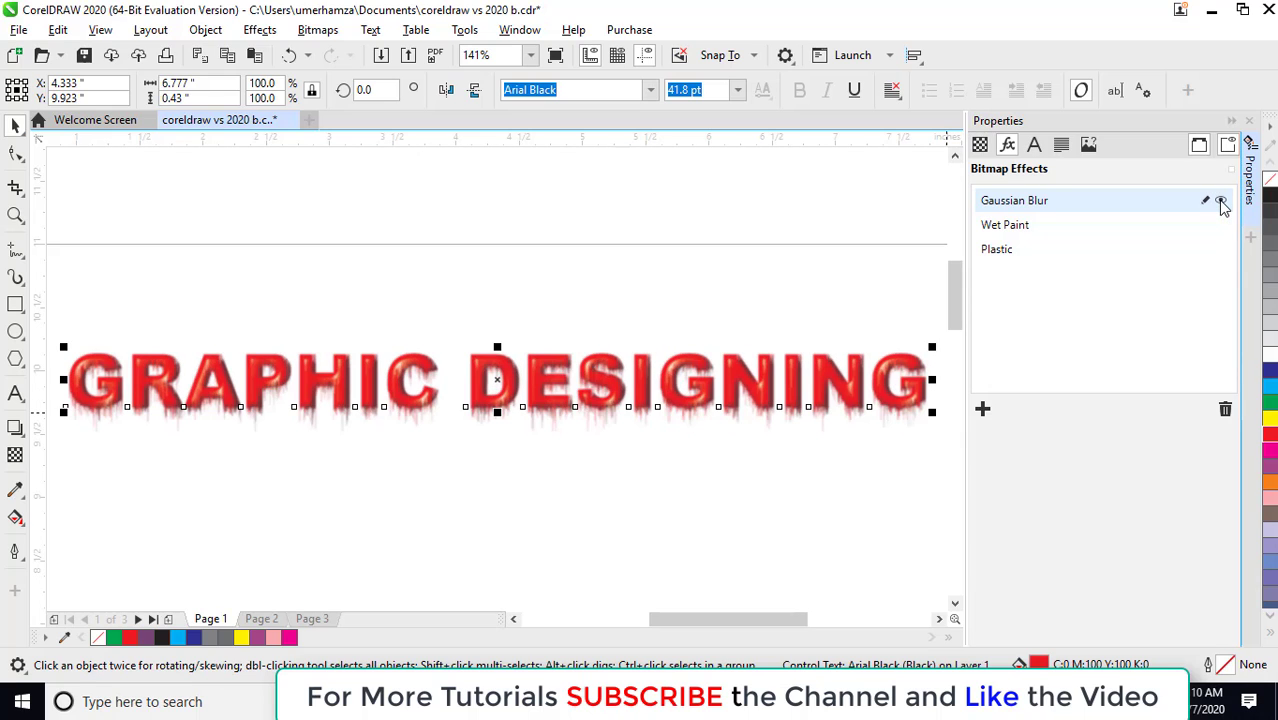
click(1221, 202)
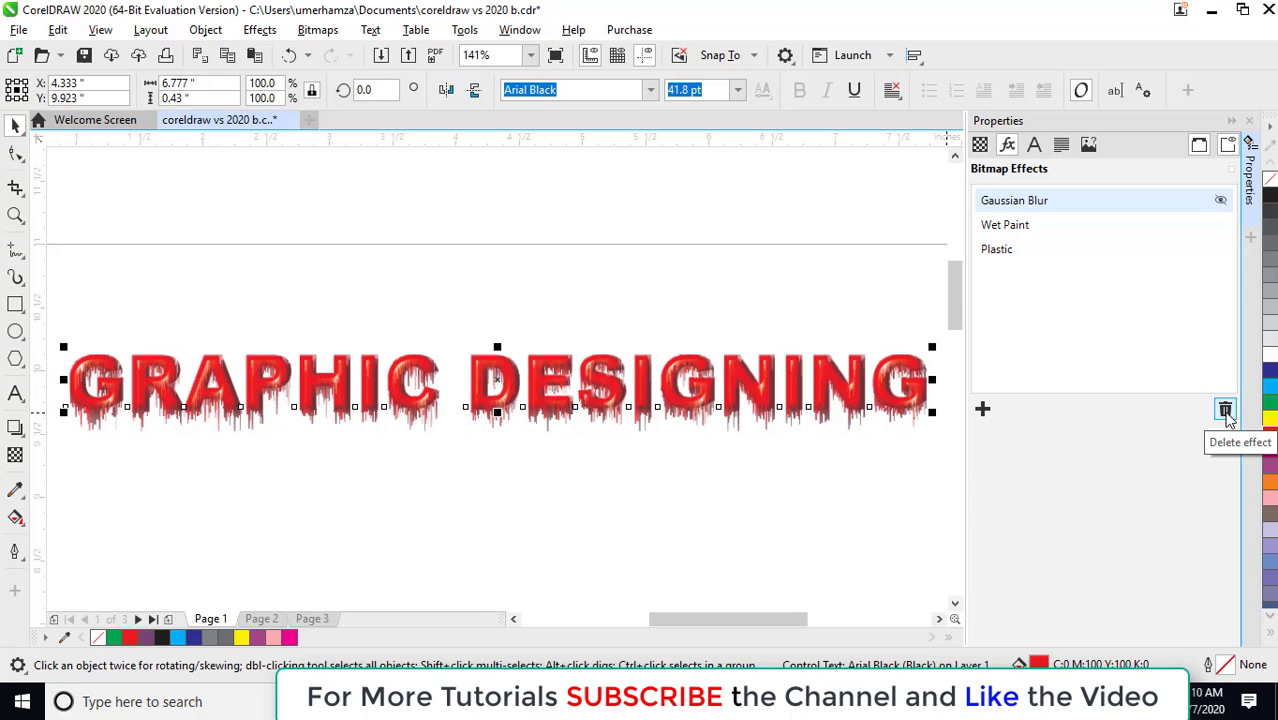
click(1225, 411)
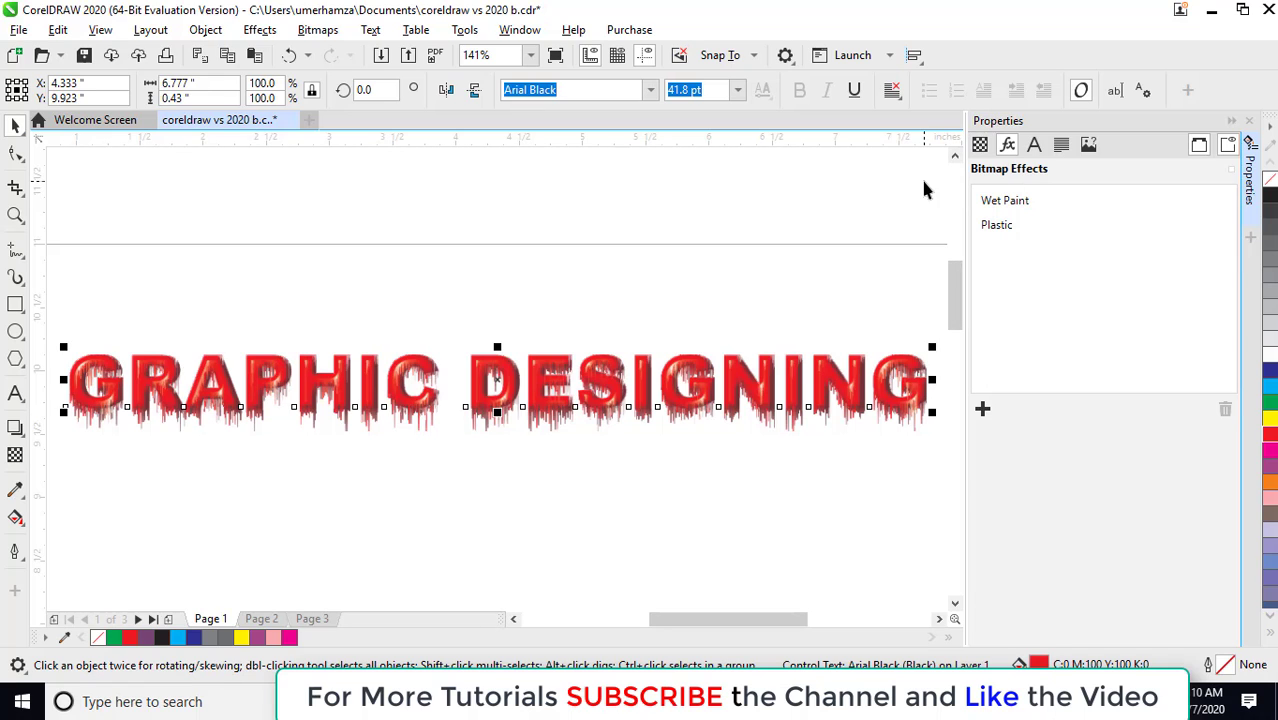
click(1231, 120)
- Zoom into the ice-cream images, select the middle one and open the Bitmaps menu
click(1023, 191)
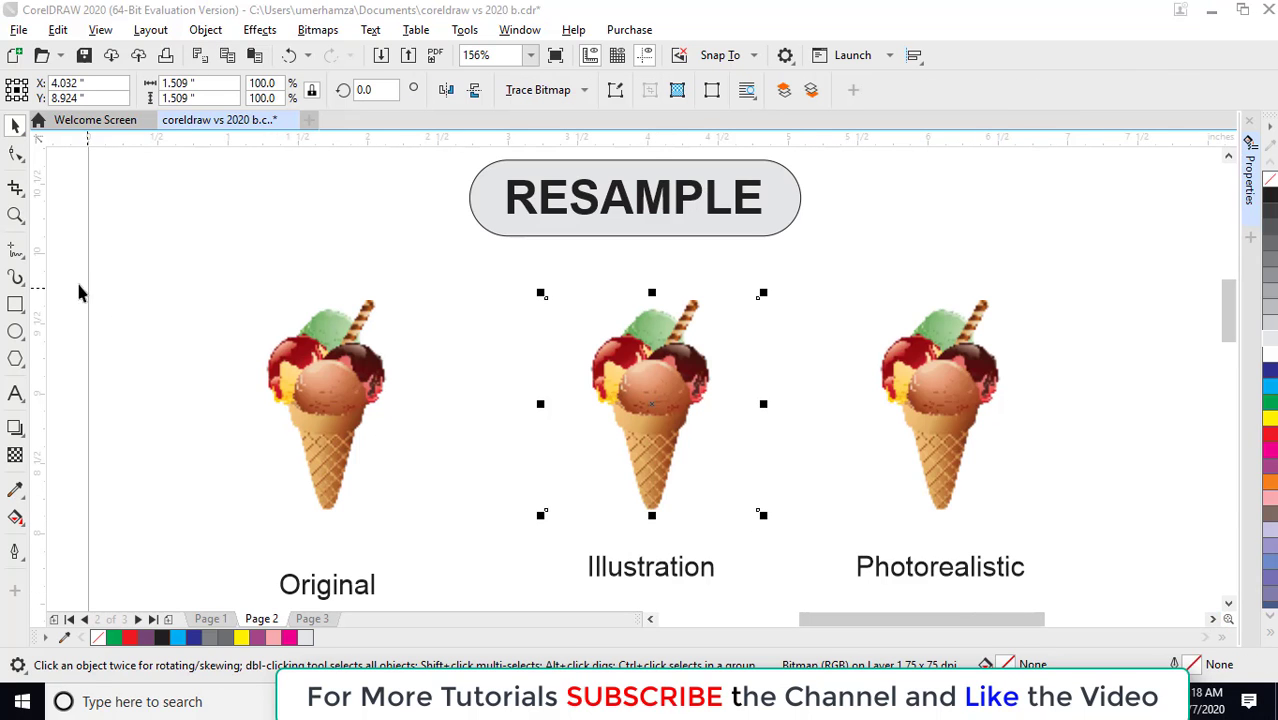
click(15, 215)
drag(258, 294, 405, 575)
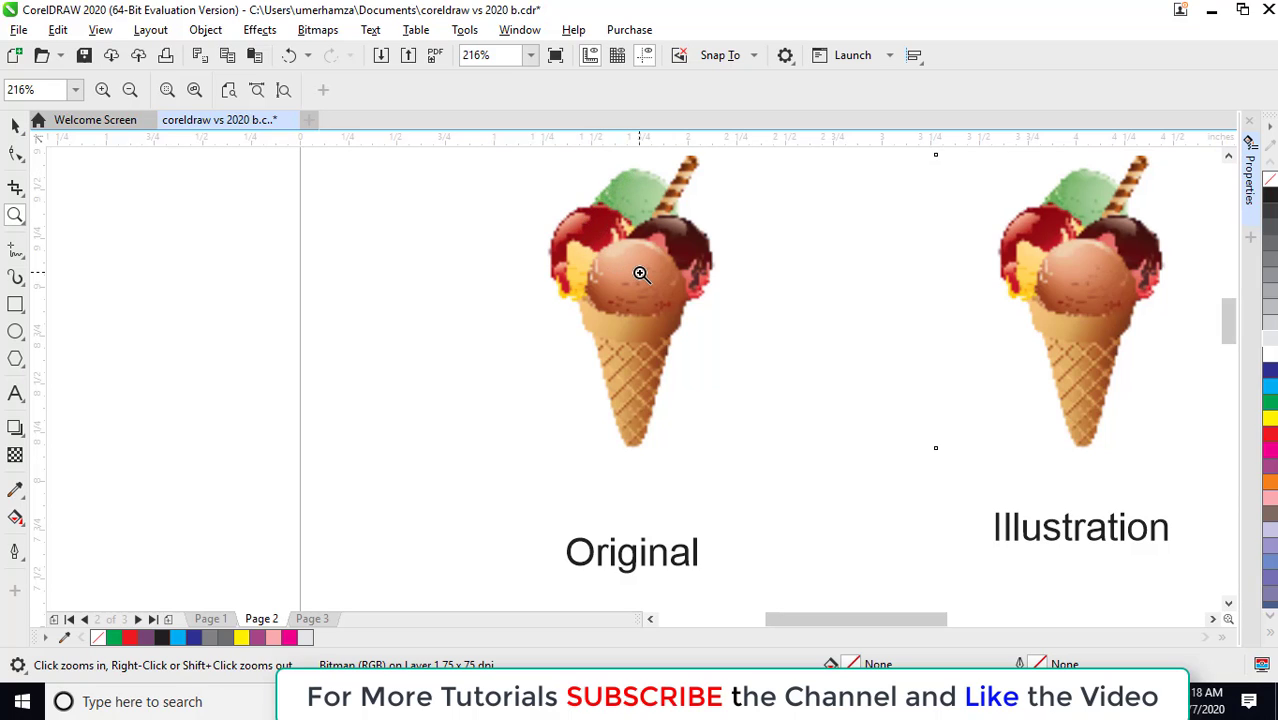
click(1211, 619)
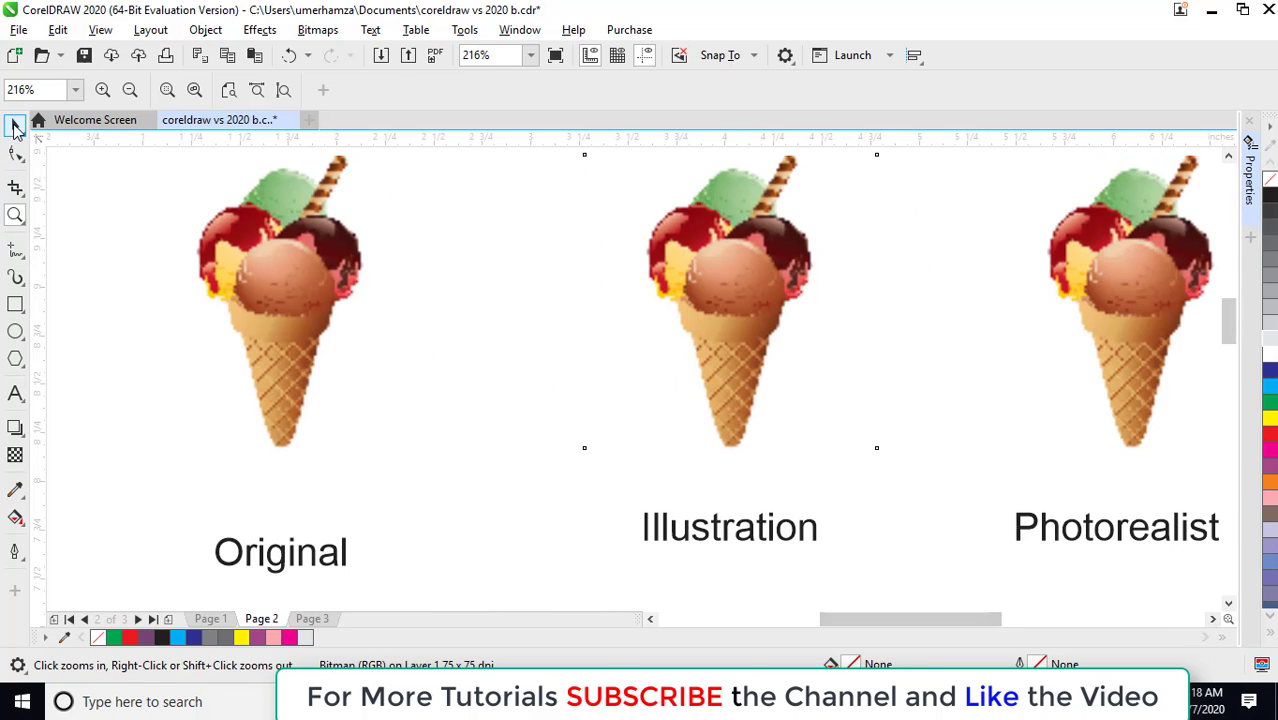
click(14, 128)
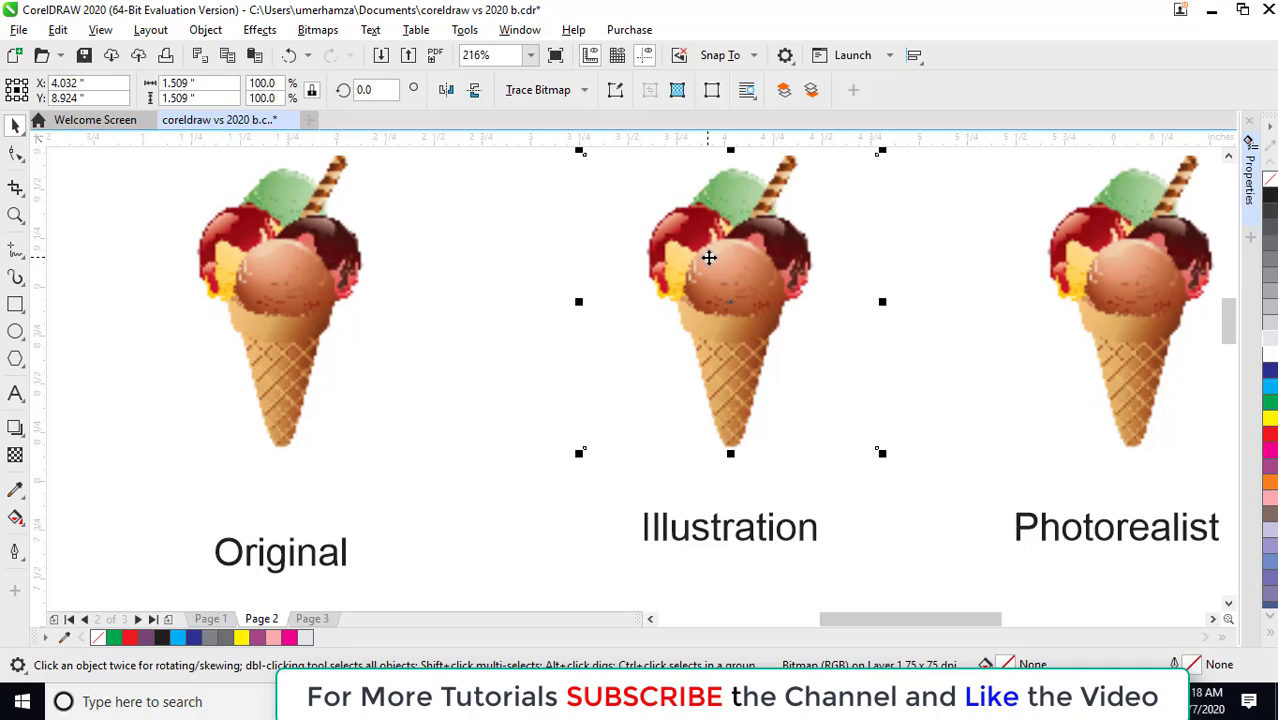
click(318, 30)
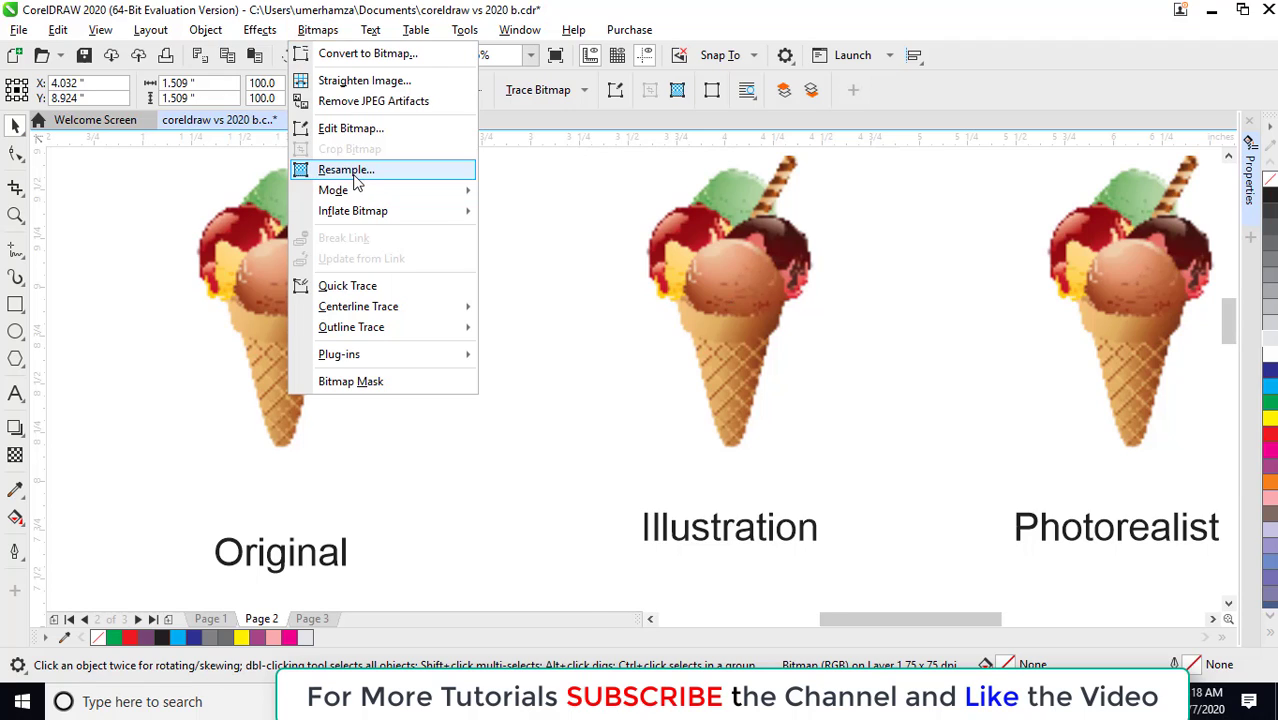
- In Resample, change the bitmap's resolution from 75 to 300 dpi
click(355, 176)
click(626, 232)
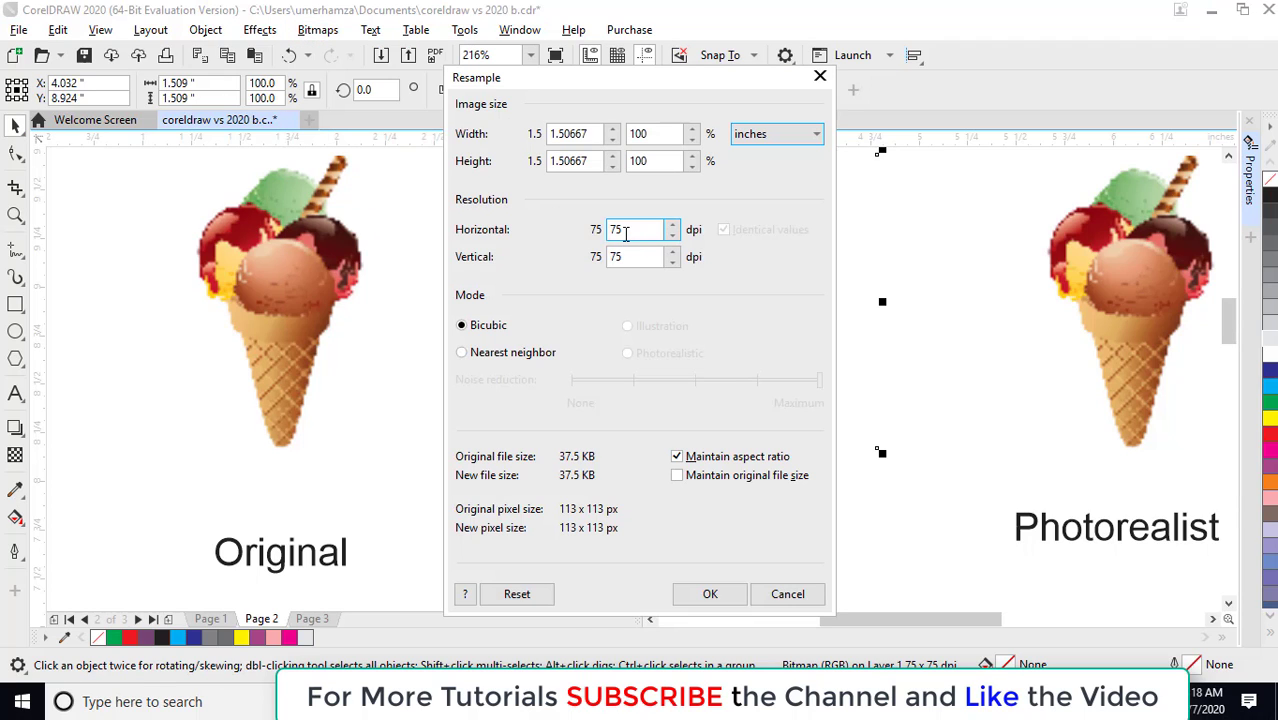
double_click(626, 232)
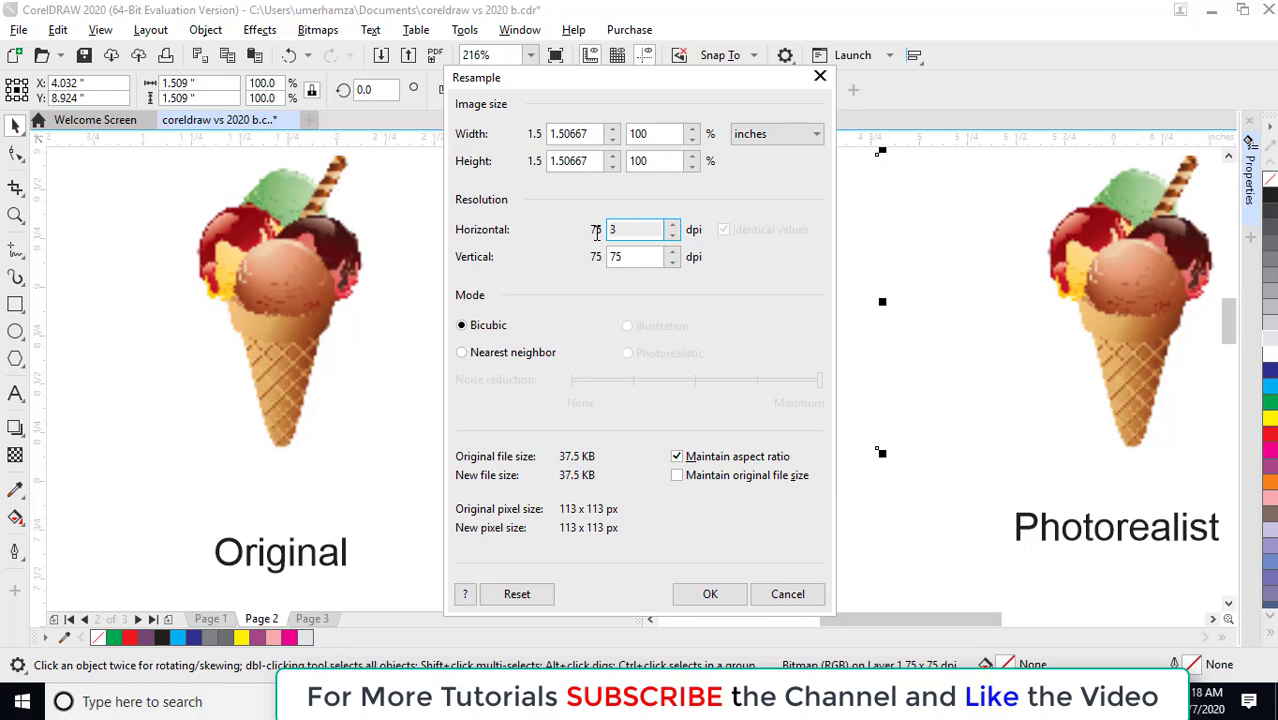
text(300)
click(638, 262)
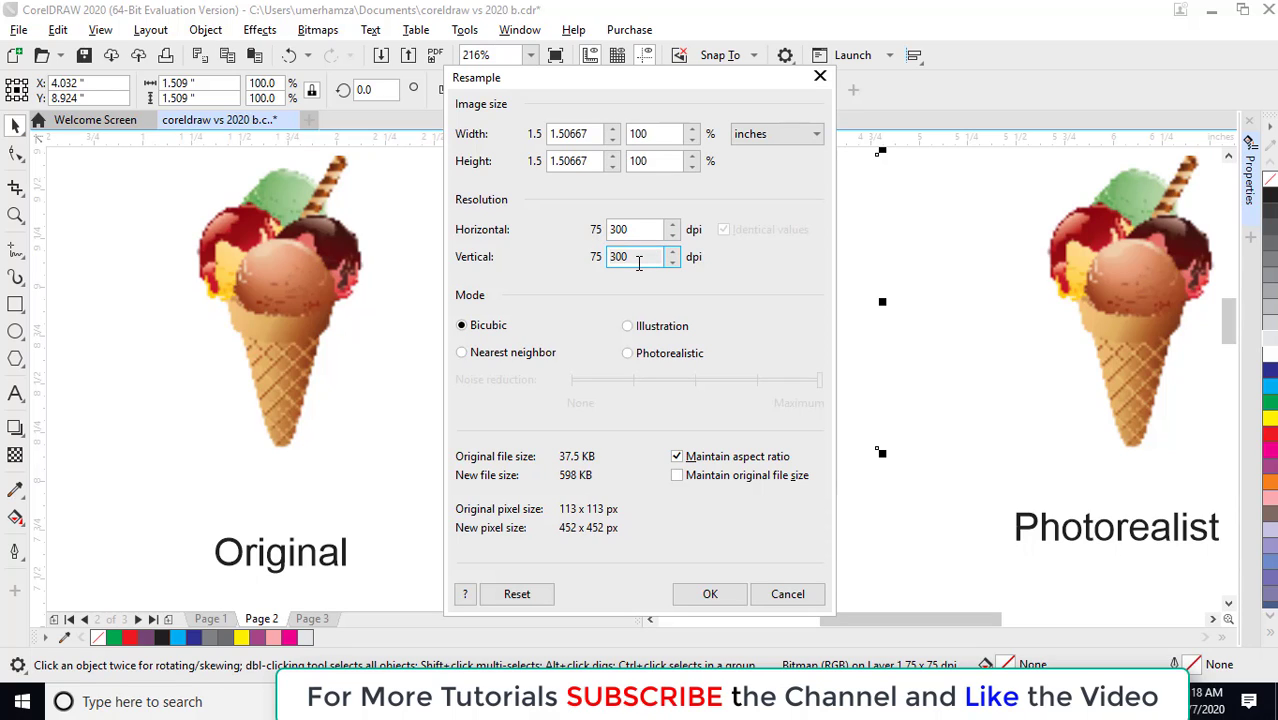
click(650, 138)
drag(650, 135, 630, 134)
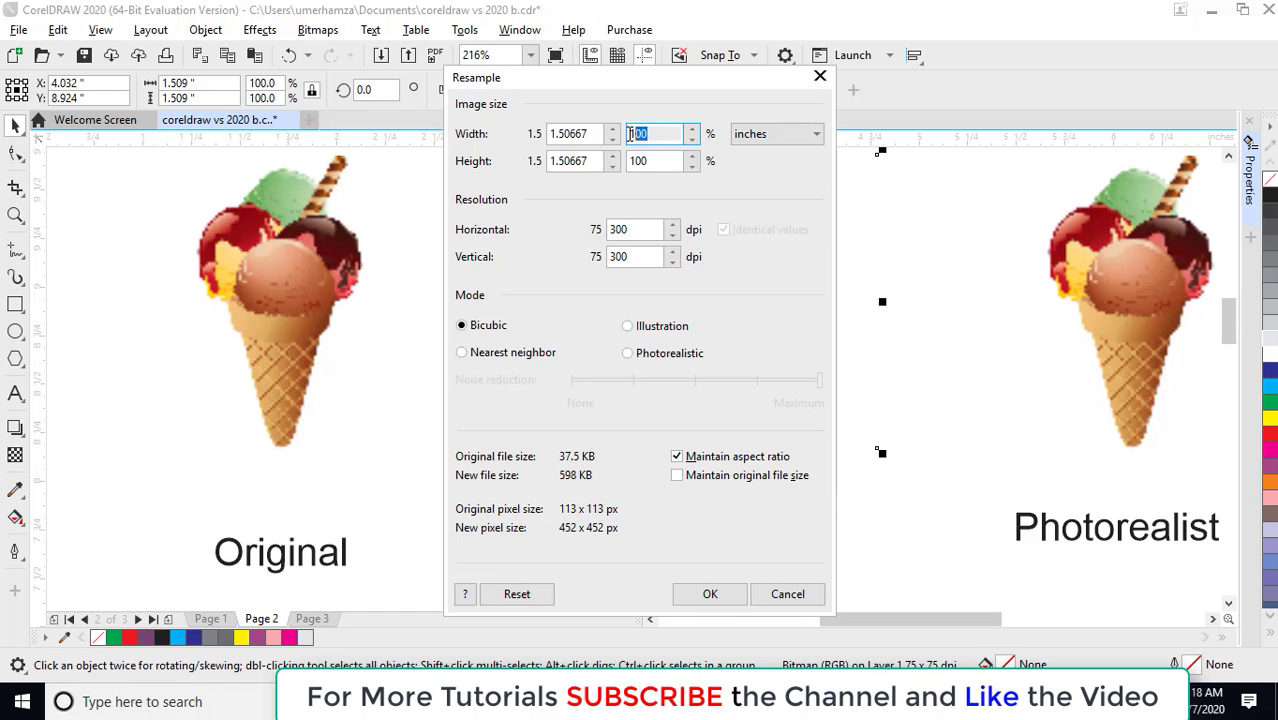
click(638, 231)
- Choose Illustration mode, set noise reduction to the fourth step and apply the resample
click(628, 328)
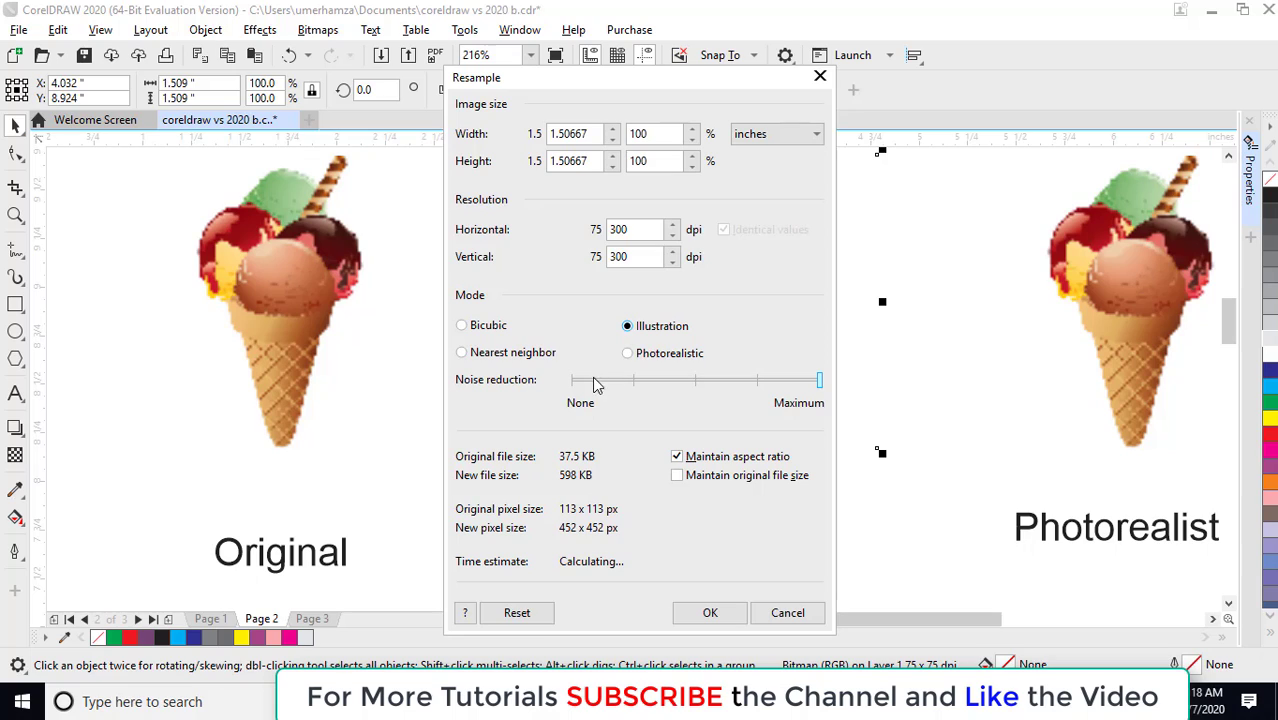
drag(822, 381, 705, 388)
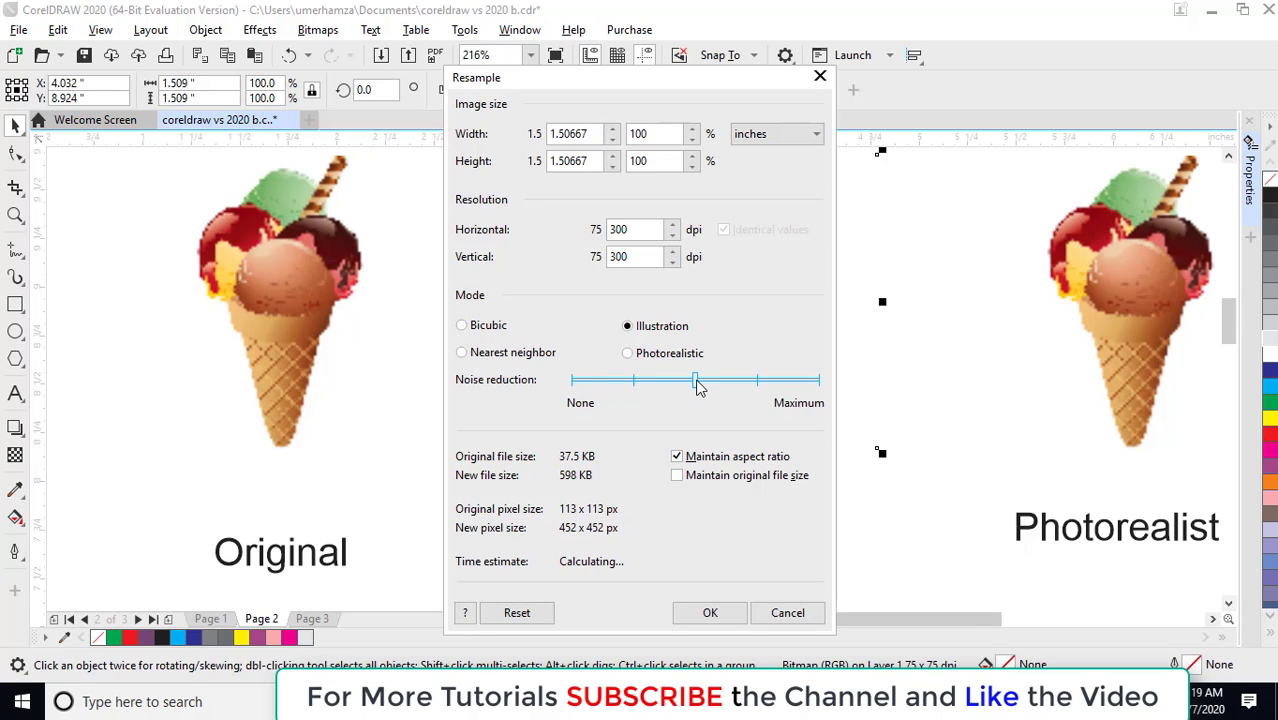
drag(697, 387, 820, 389)
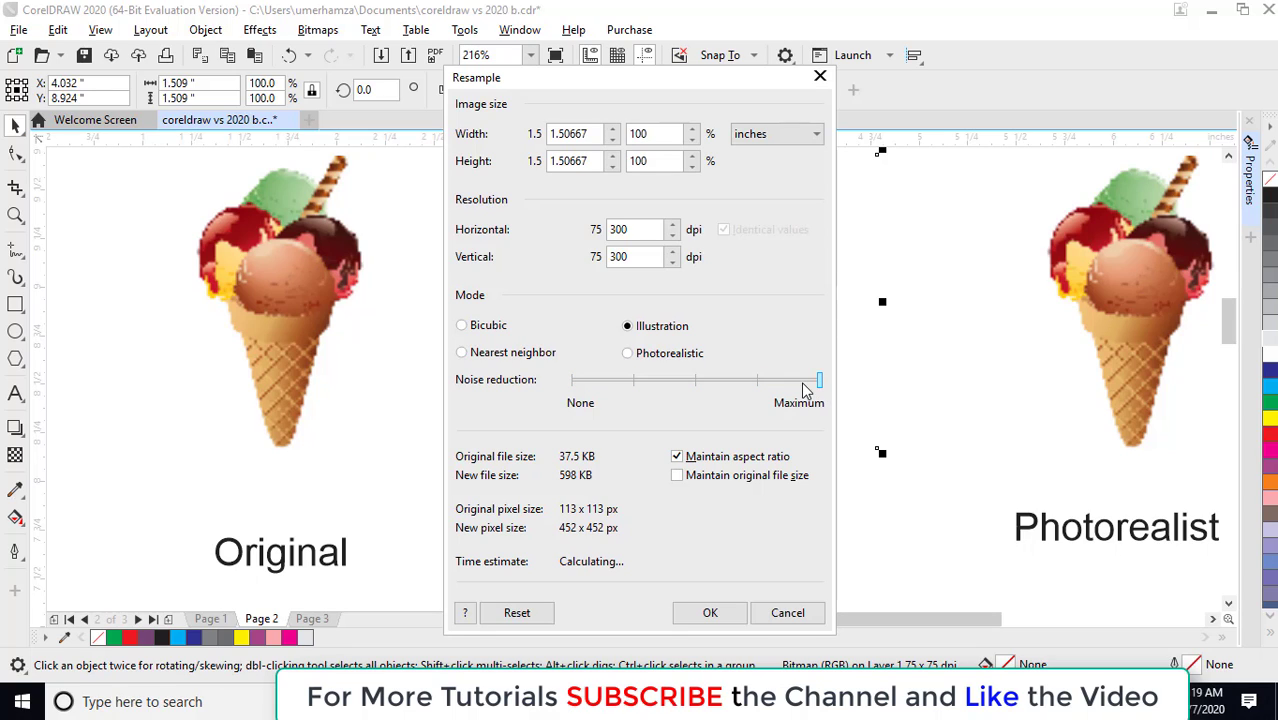
drag(819, 389, 776, 390)
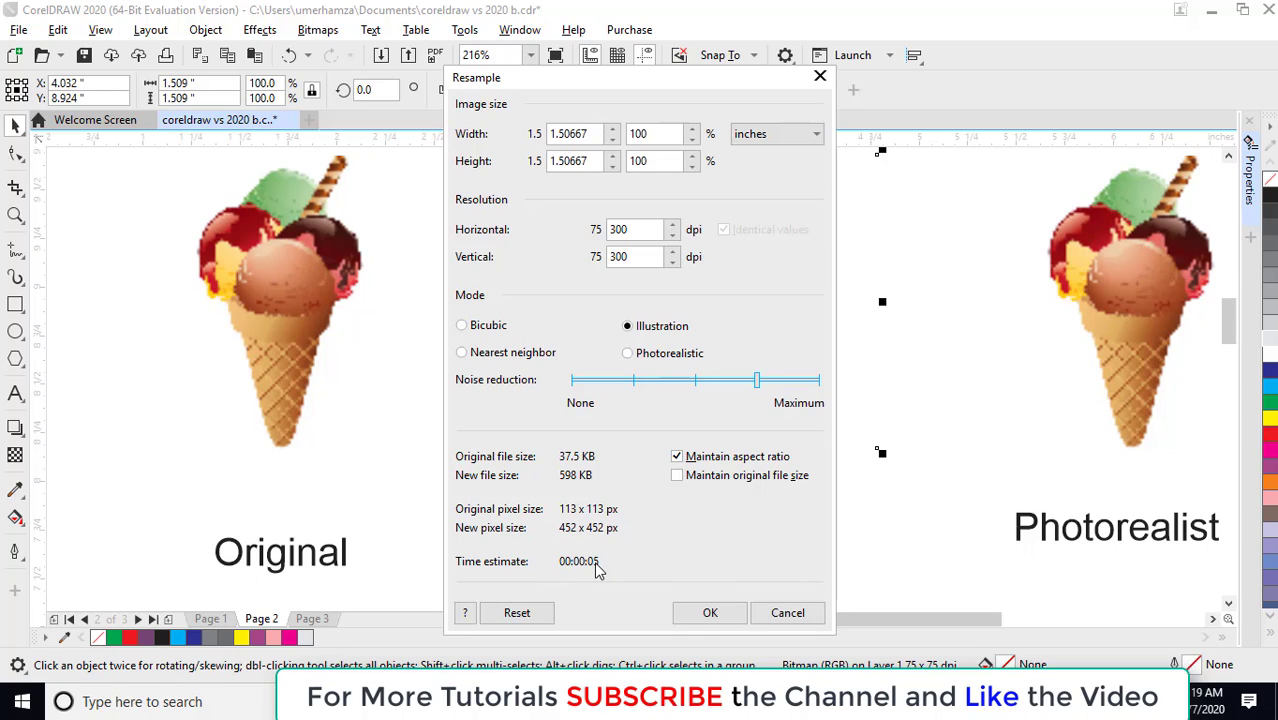
click(700, 613)
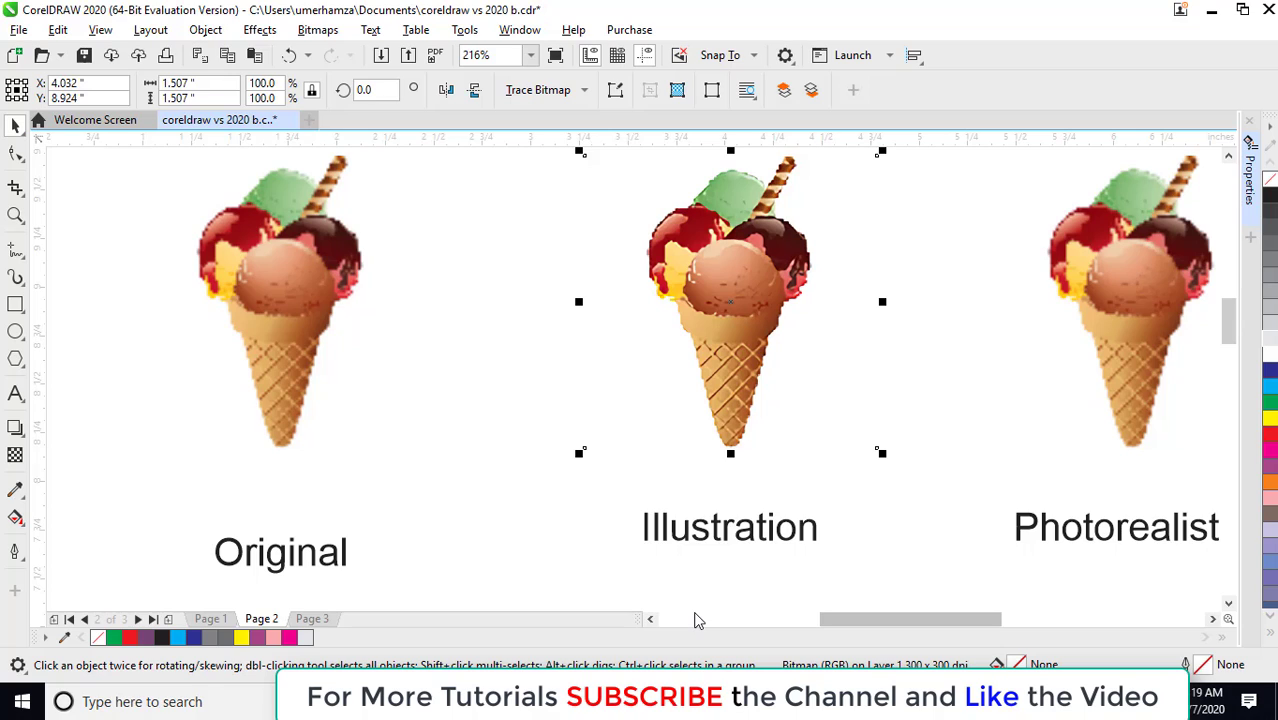
- Deselect the Illustration cone and select the Photorealistic ice-cream bitmap for bitmap editing
click(540, 538)
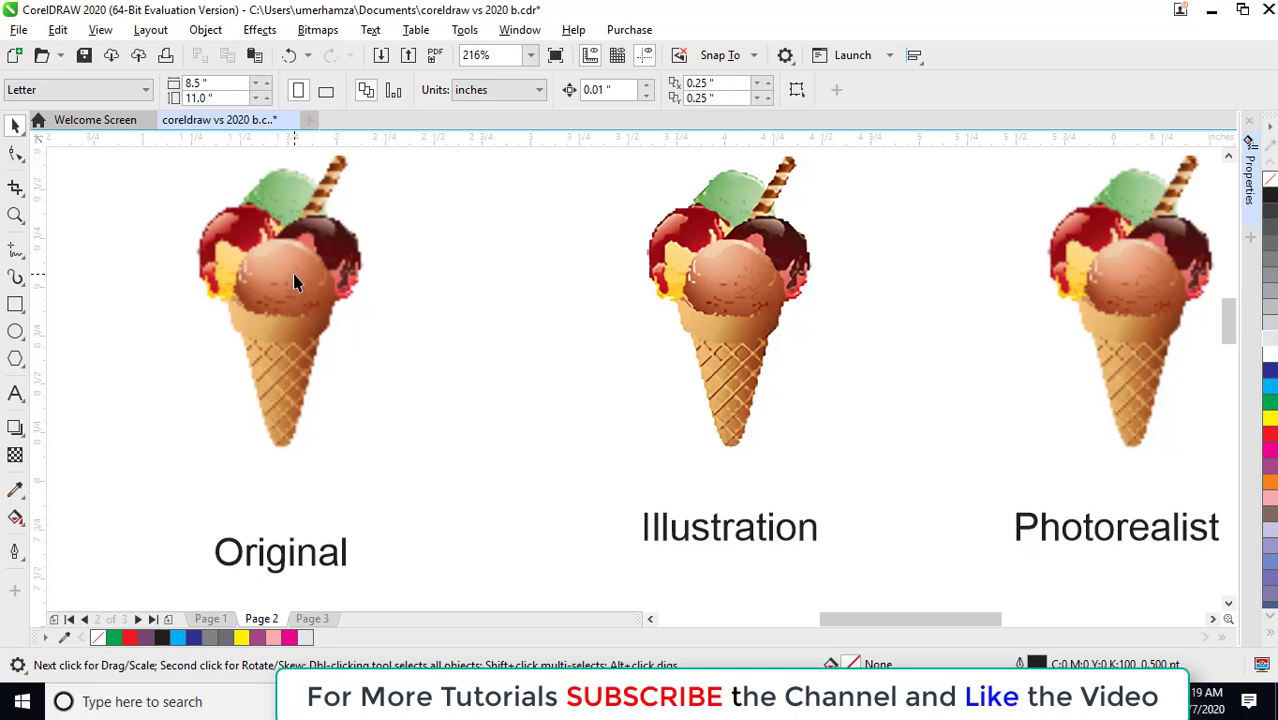
click(1213, 619)
click(1213, 619)
click(820, 348)
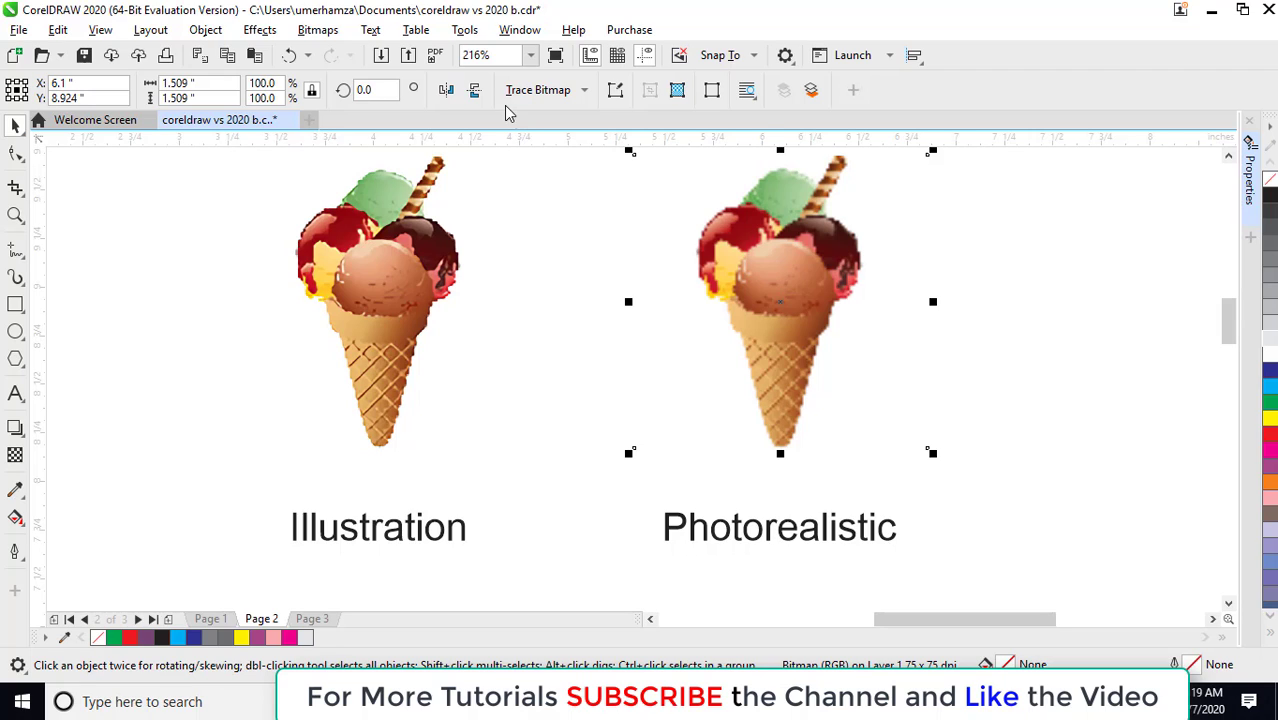
click(318, 30)
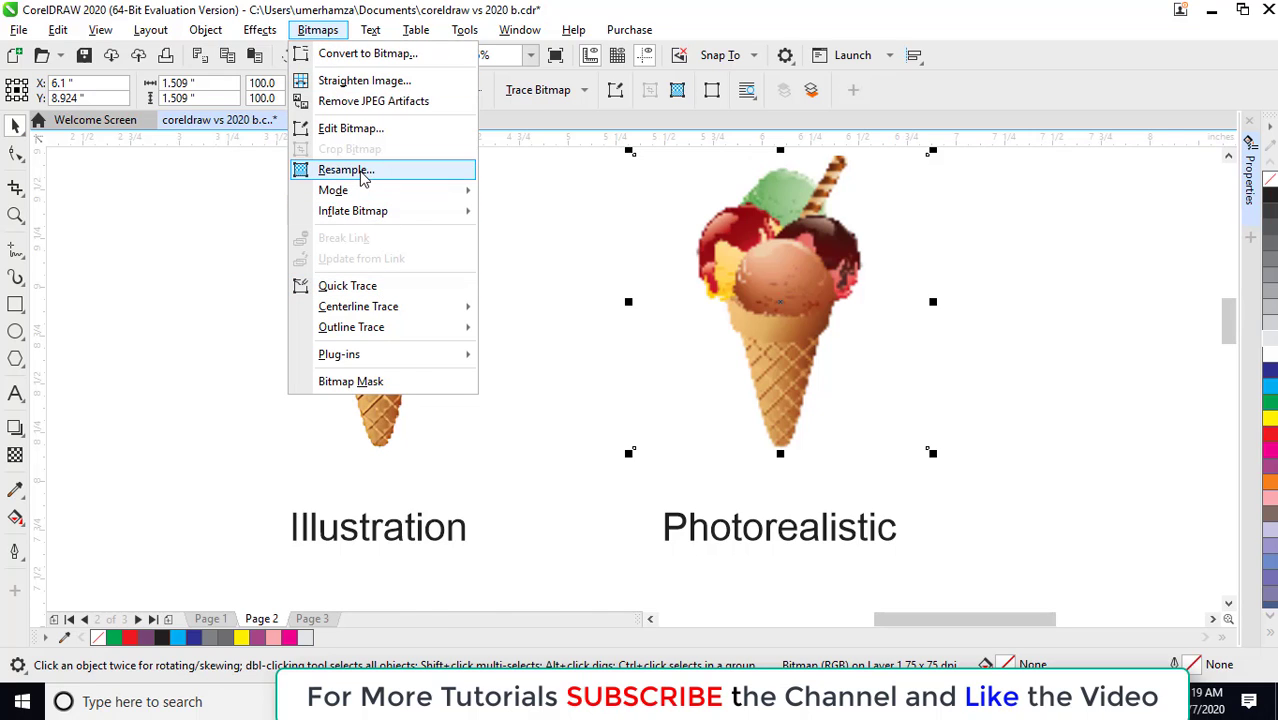
- Resample the Photorealistic ice cream to 300 dpi in Photorealistic mode with maximum noise reduction
click(345, 170)
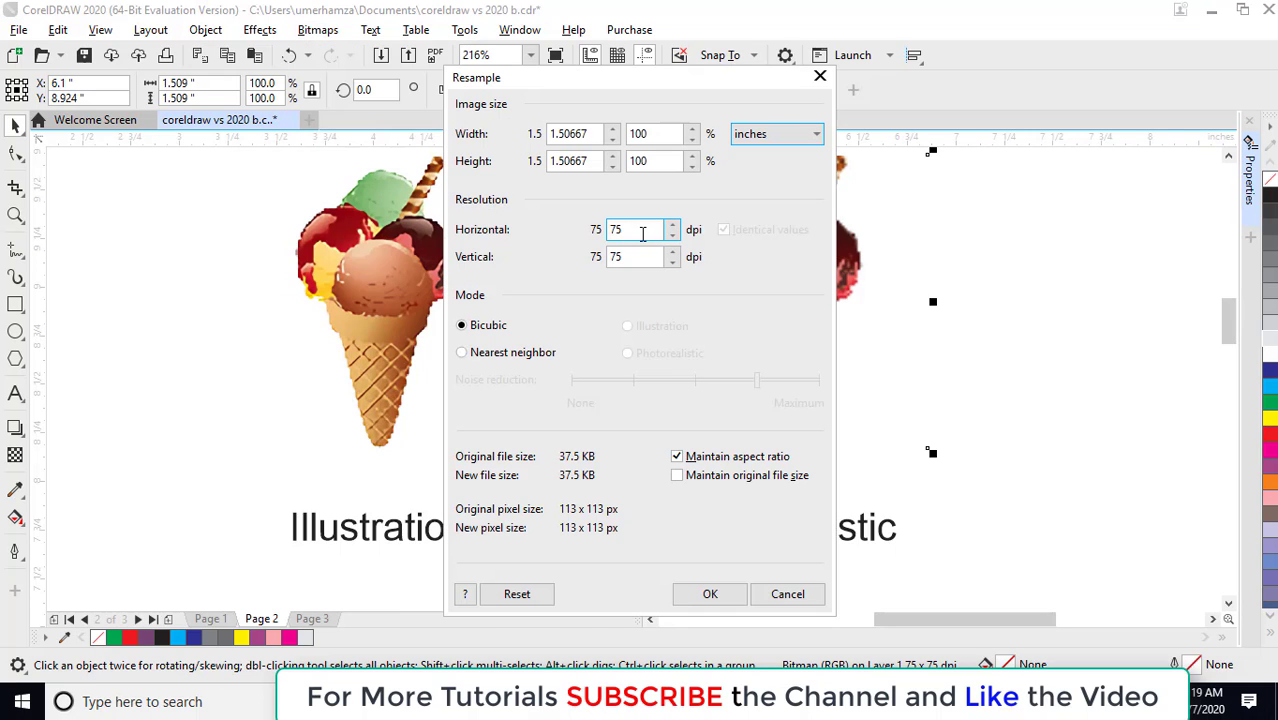
drag(642, 234, 590, 232)
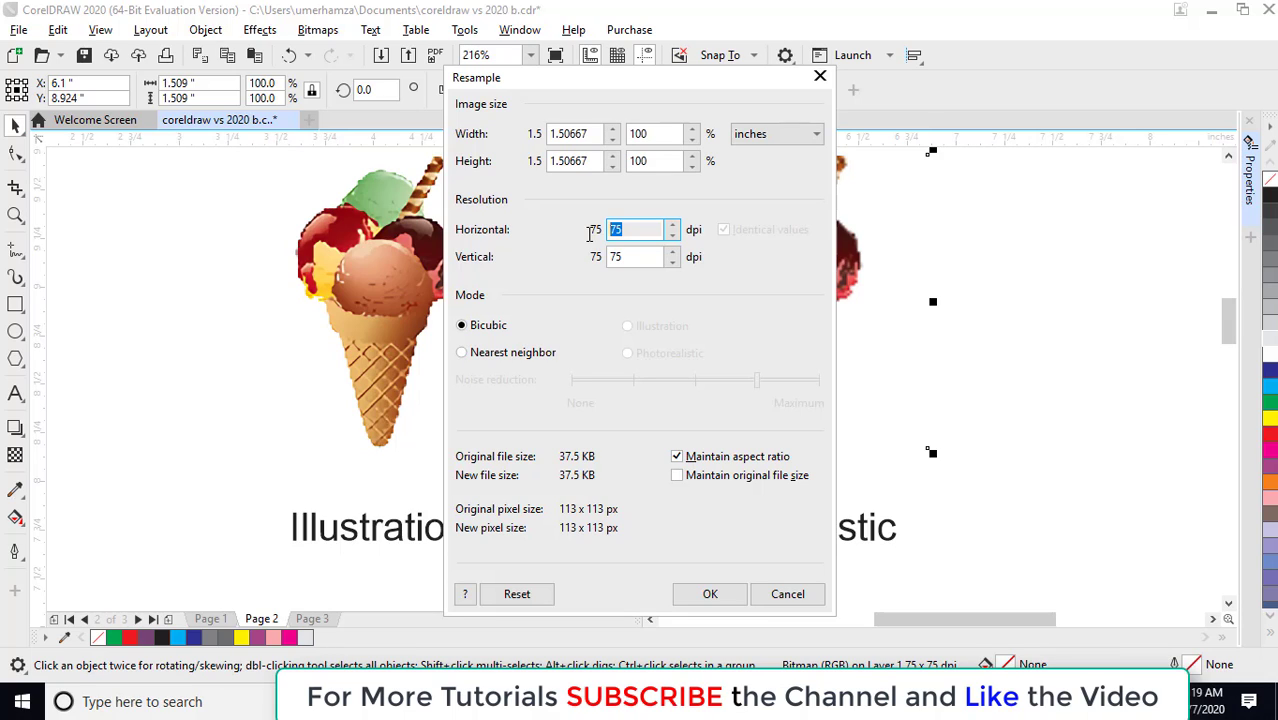
text(300)
click(637, 256)
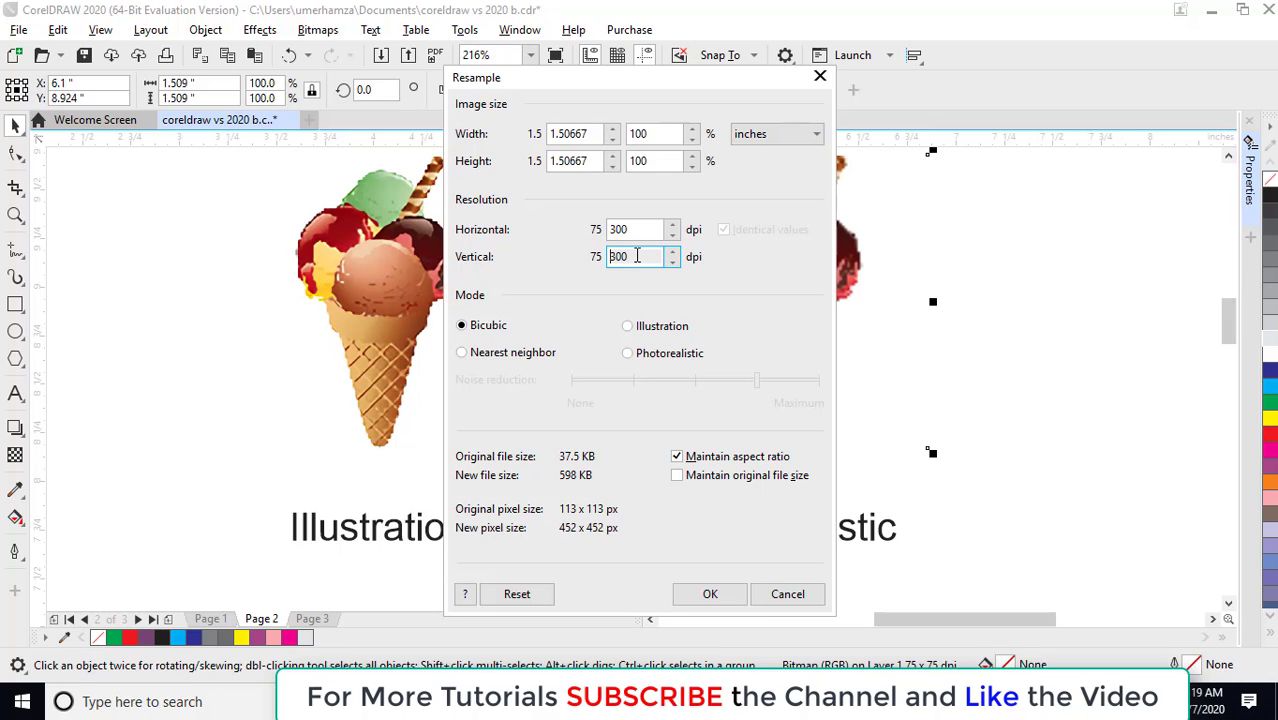
click(637, 358)
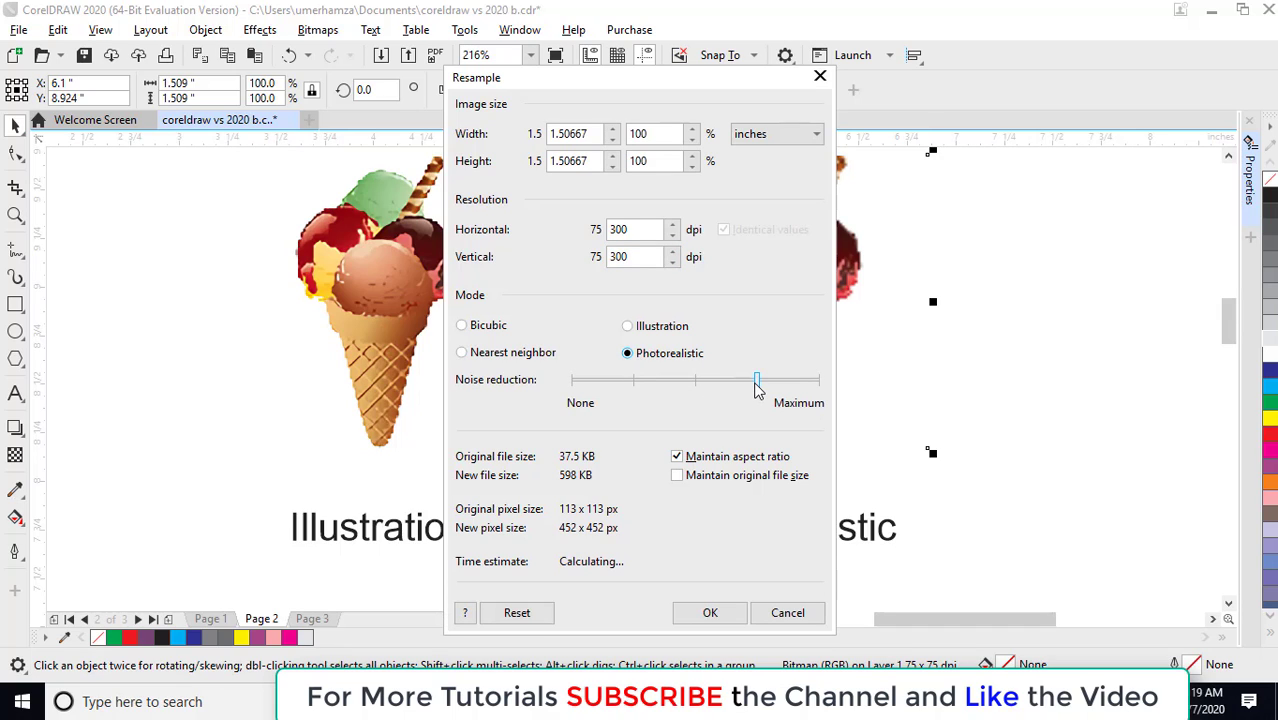
drag(757, 388, 821, 392)
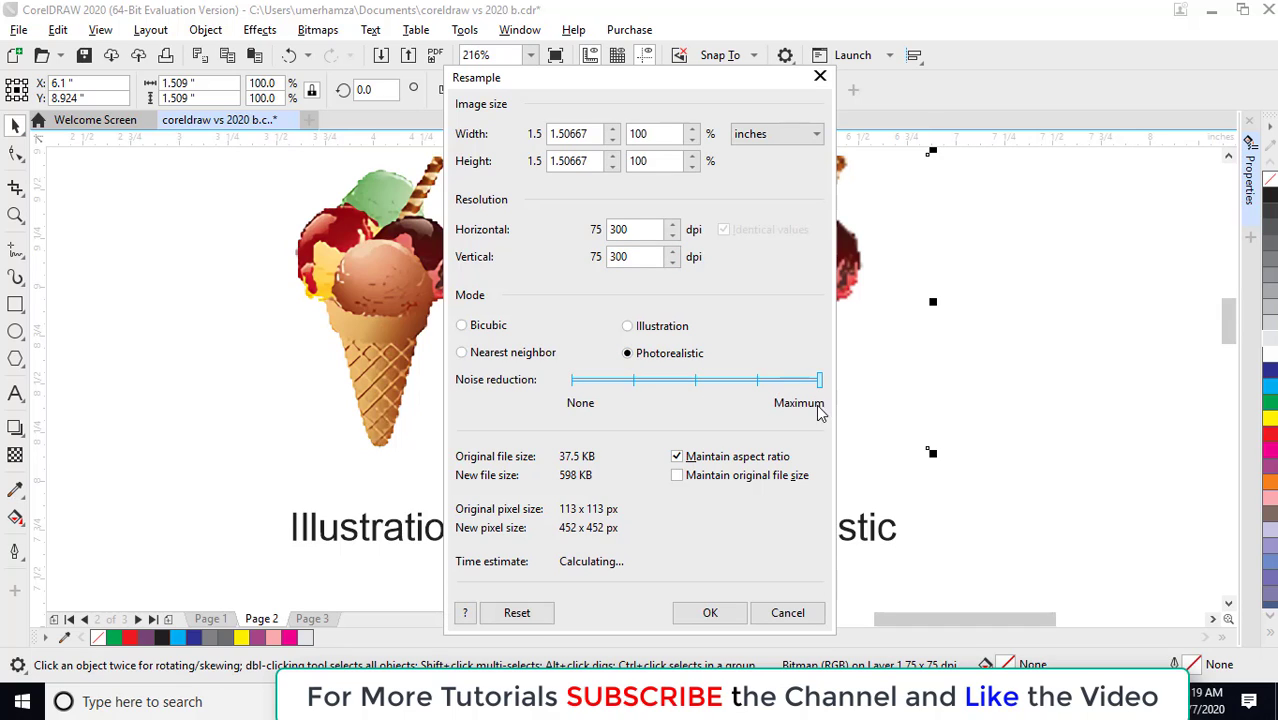
click(705, 614)
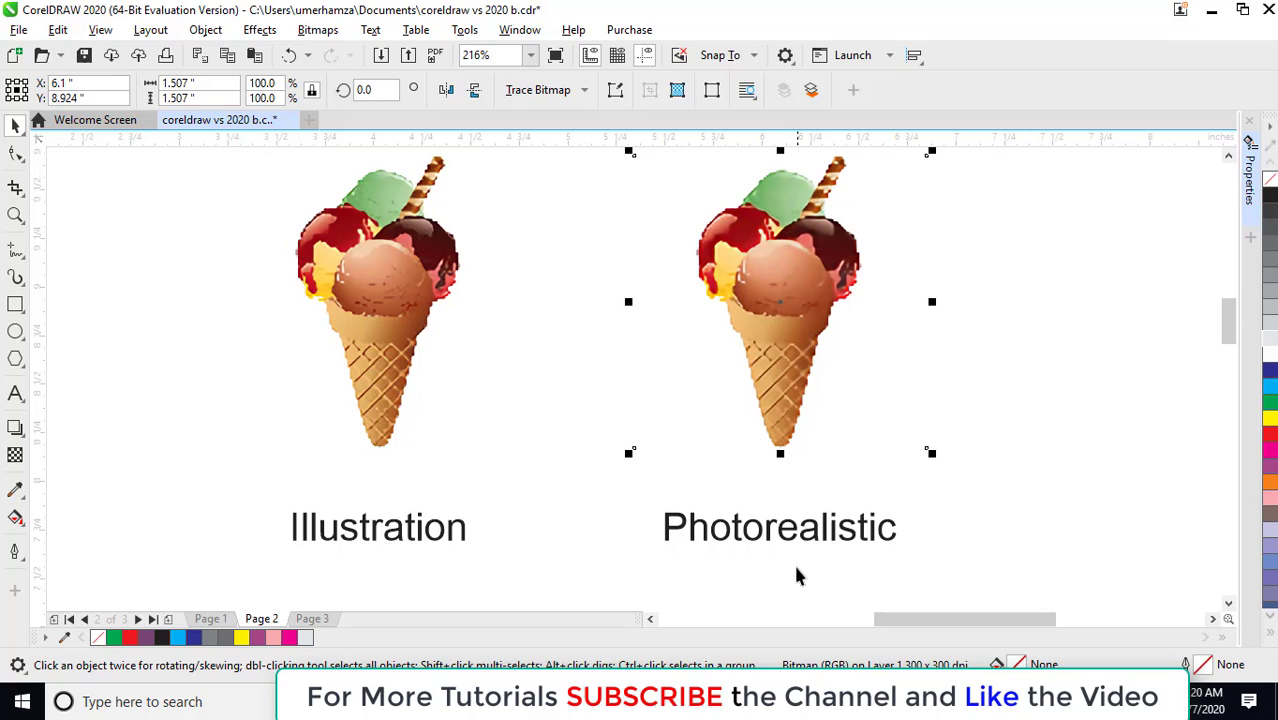
key(F4)
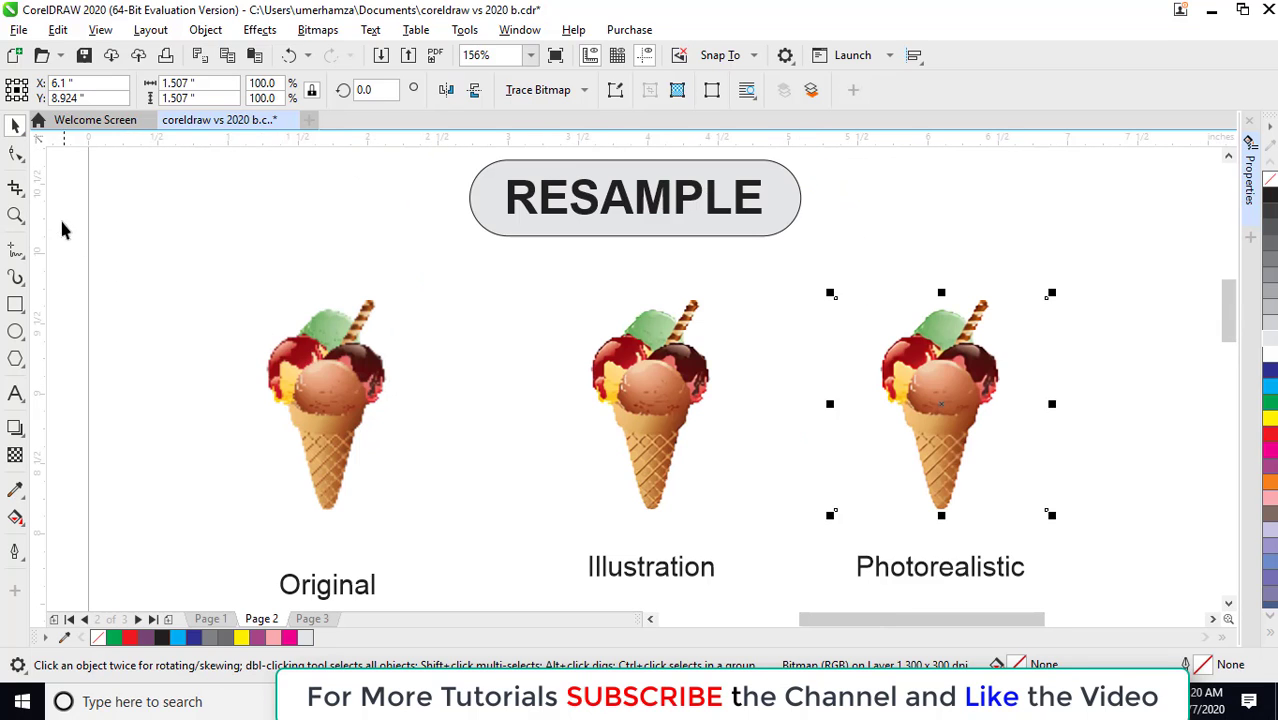